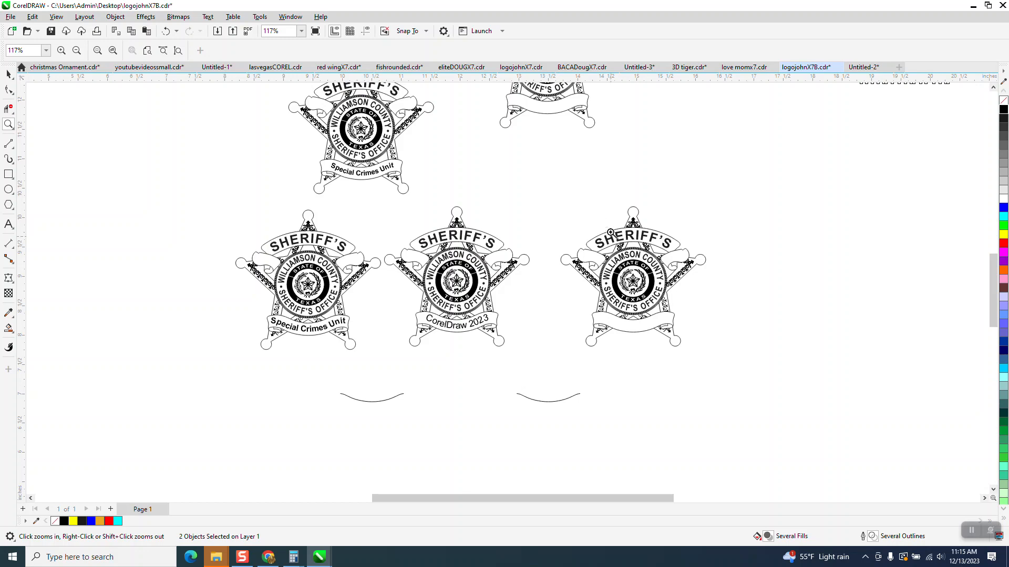
Zoom around the drawing to inspect the SPECIAL CRIMES UNIT text and the badge's empty lower banner
scroll(539, 254, down, 2)
scroll(542, 236, down, 1)
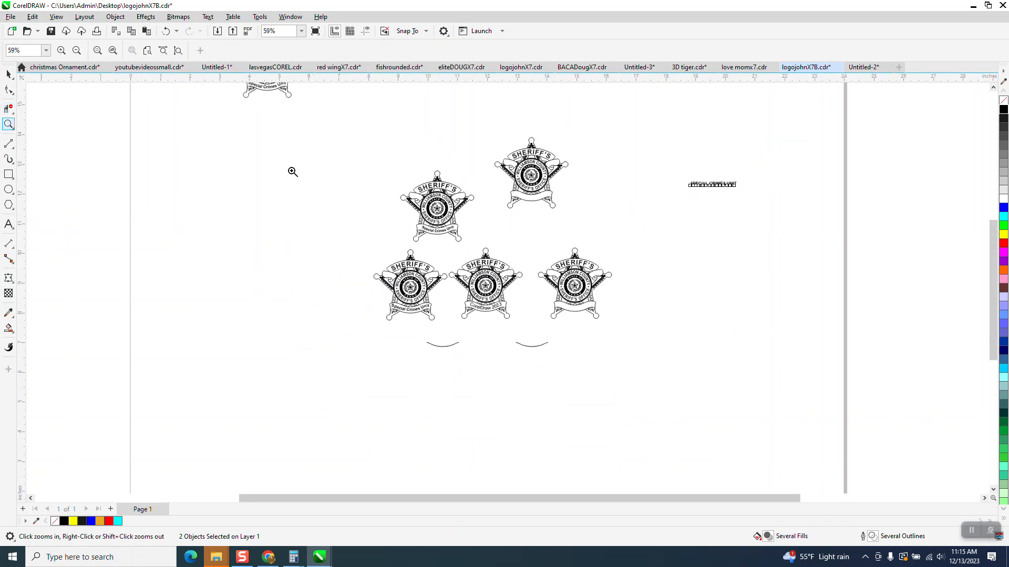
drag(670, 173, 770, 221)
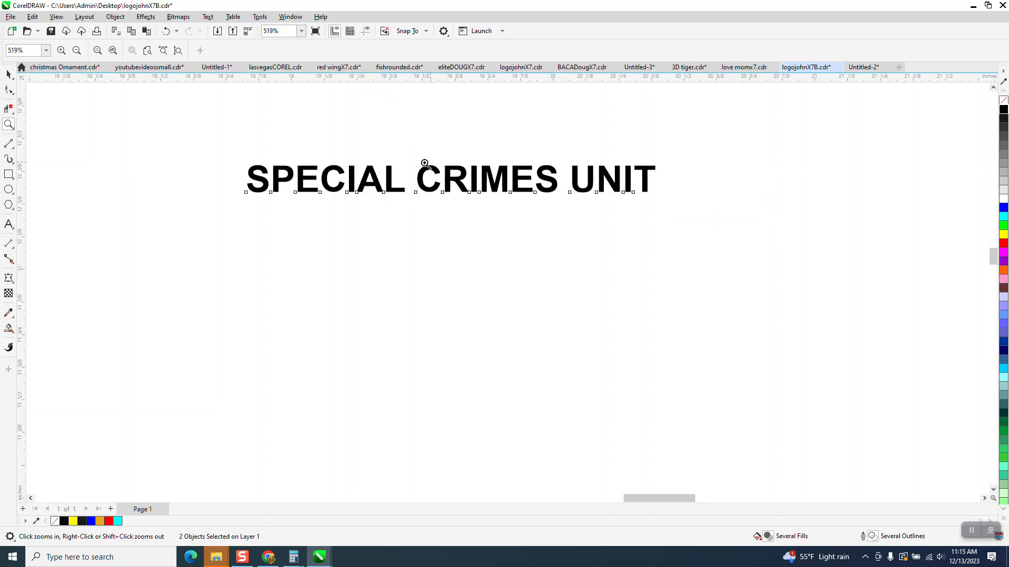
scroll(762, 203, down, 4)
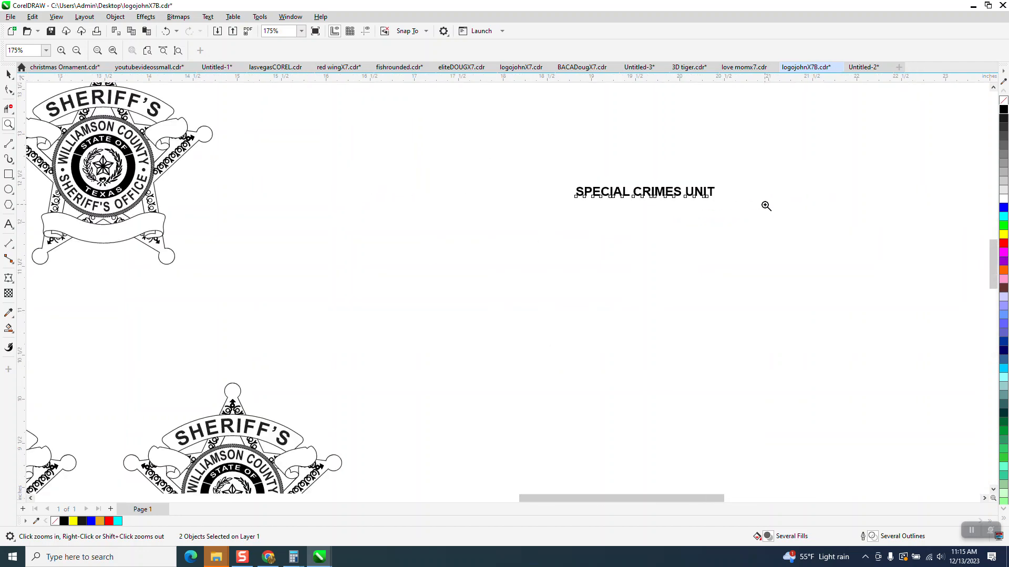
drag(118, 100, 363, 266)
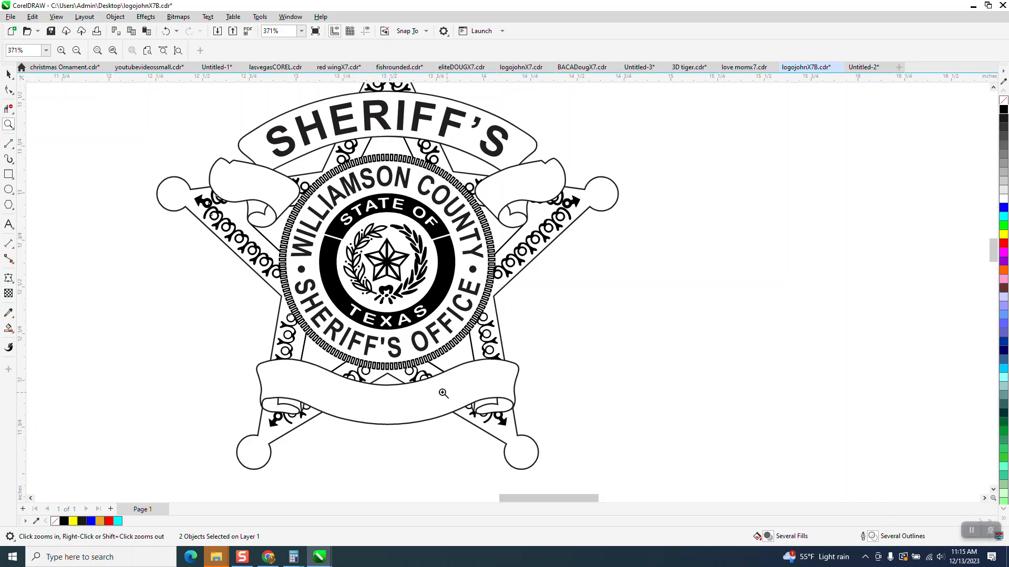
scroll(218, 291, down, 2)
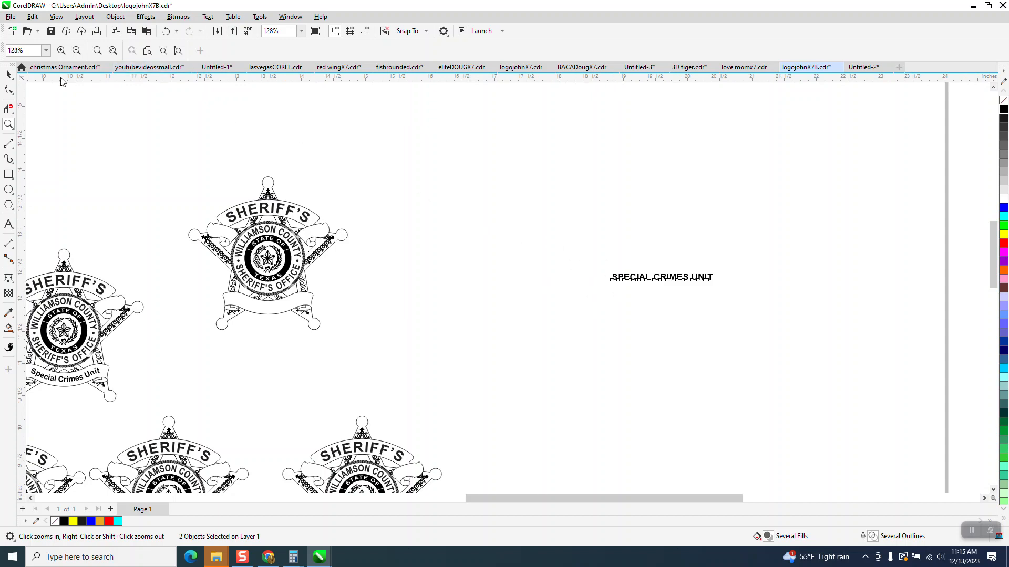
Draw a vertical 2-point line about 0.34 inch long across the left end of the badge's lower banner
click(10, 73)
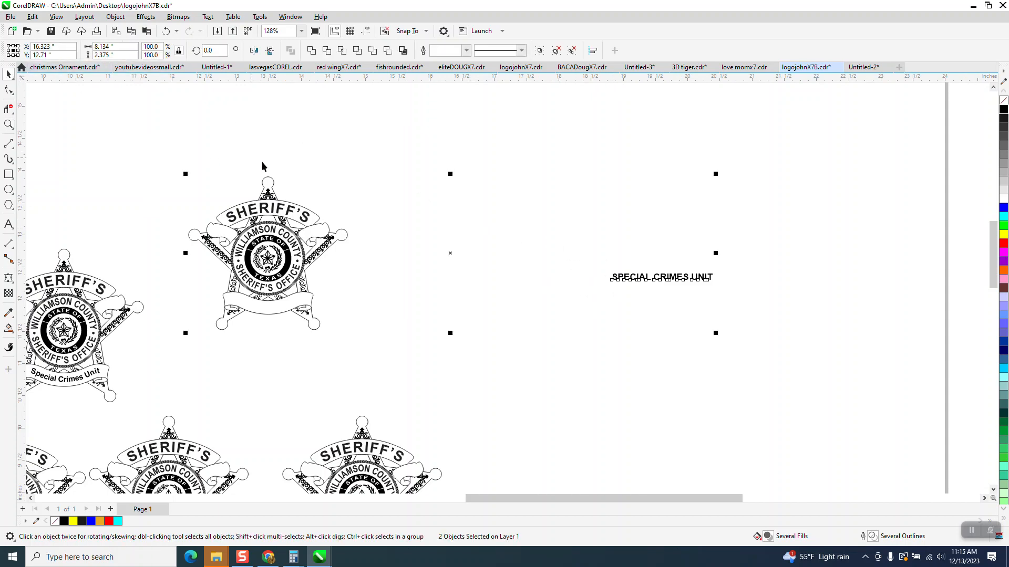
click(456, 186)
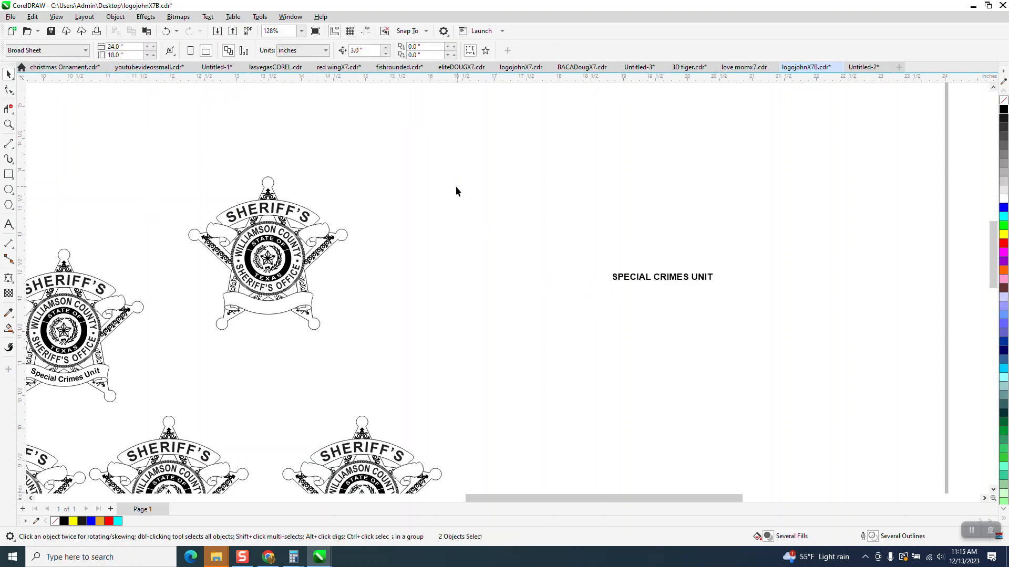
click(9, 125)
drag(195, 193, 538, 378)
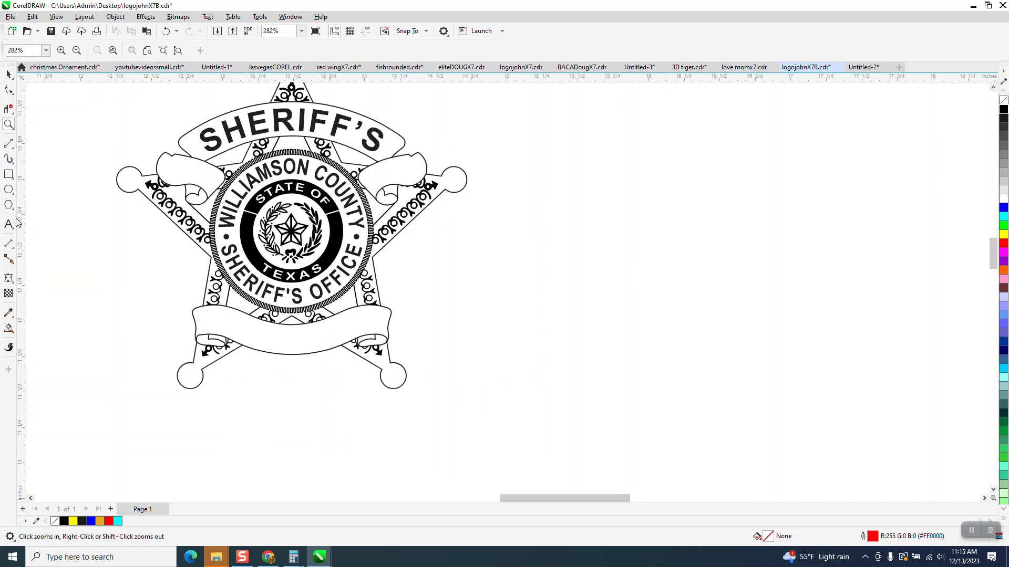
click(9, 144)
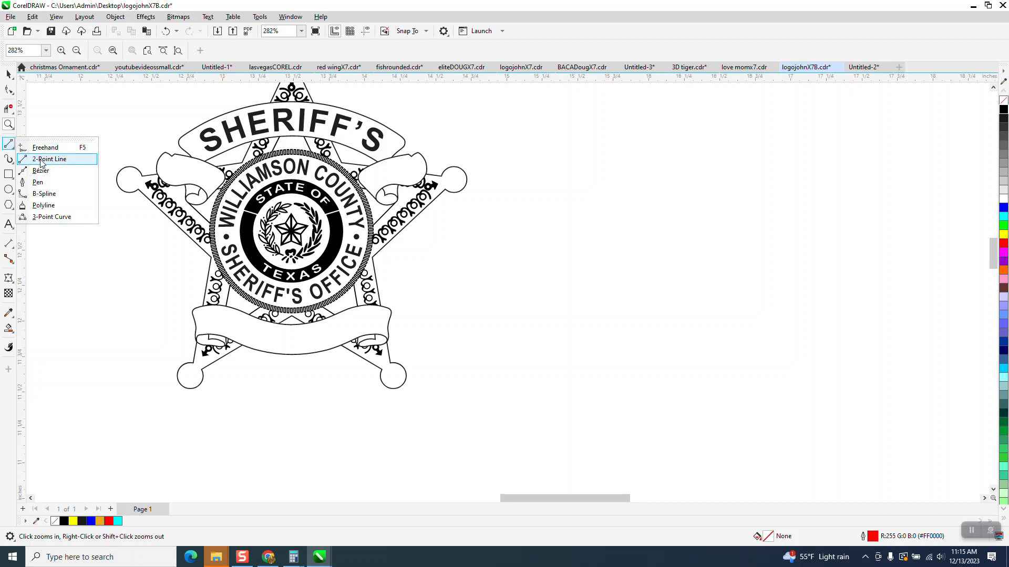
click(42, 162)
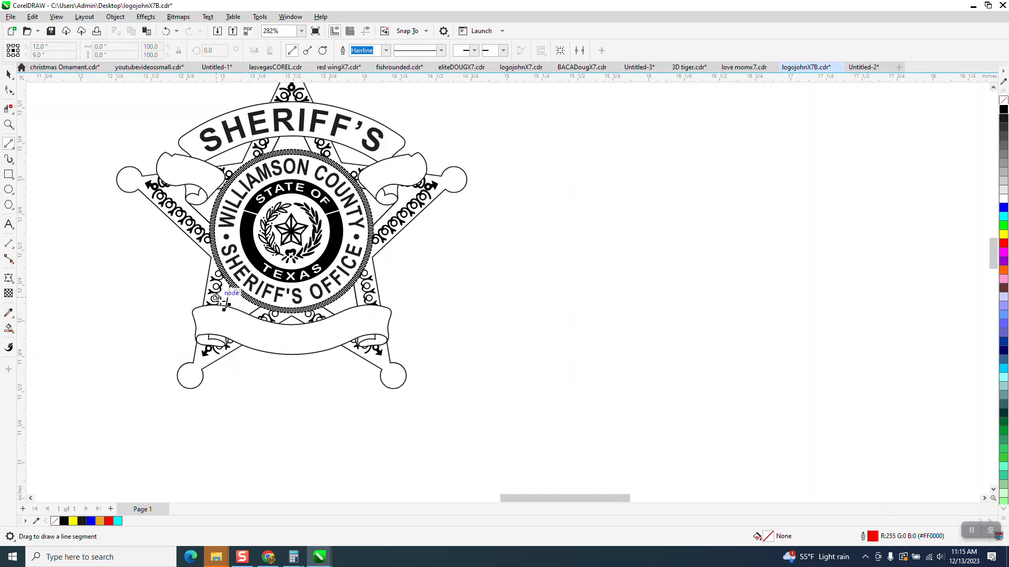
mouse_move(201, 293)
mouse_down()
mouse_move(236, 344)
mouse_move(191, 371)
mouse_up()
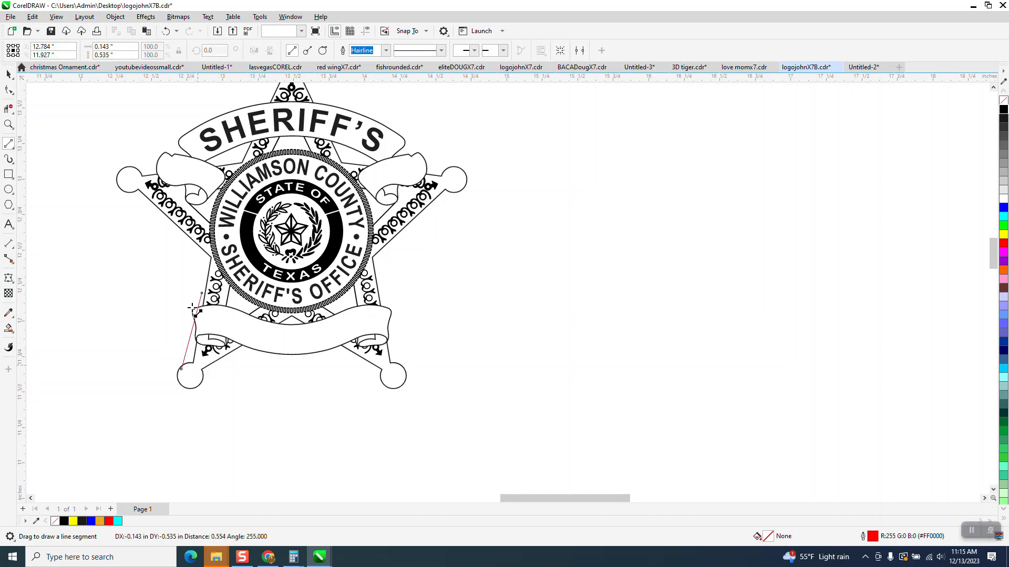
key(Delete)
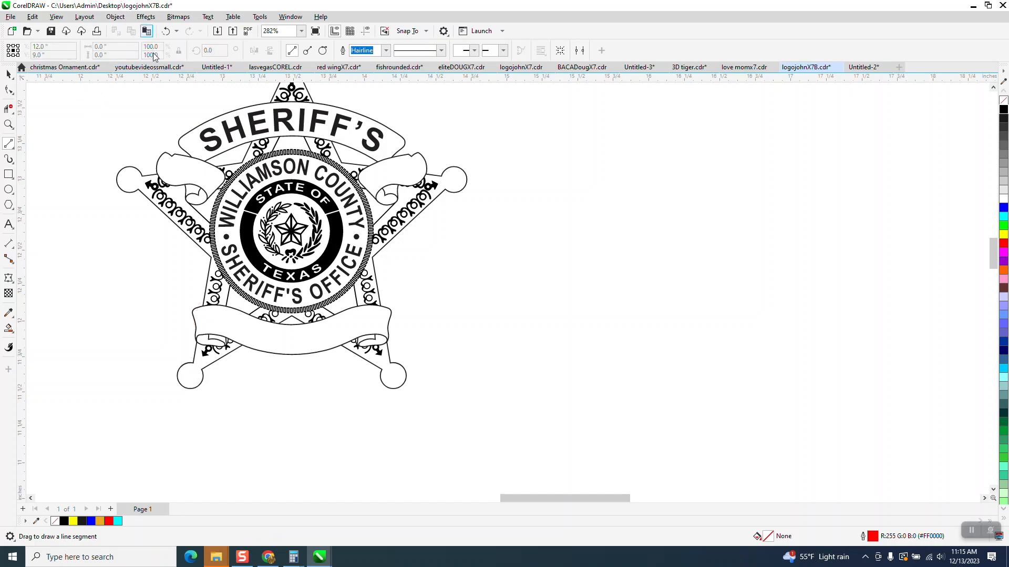
drag(220, 302, 218, 348)
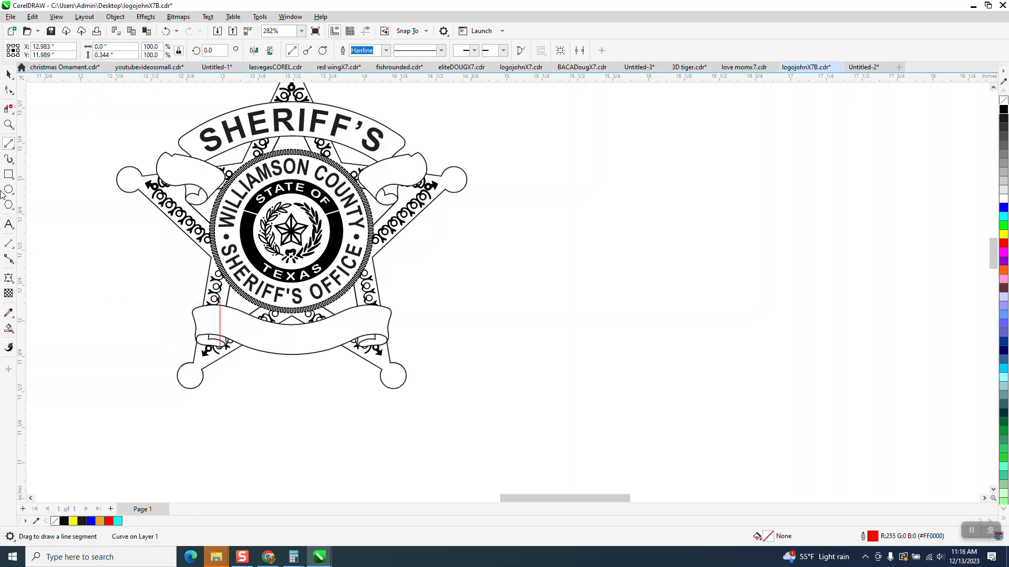
Duplicate the vertical line to the matching position at the banner's right end
click(9, 124)
drag(169, 275, 383, 408)
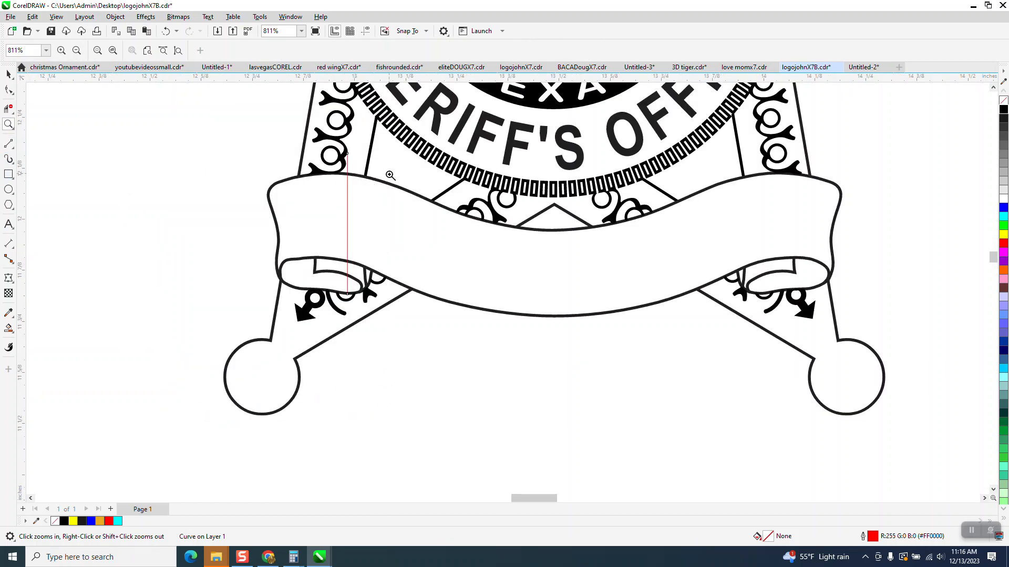
click(9, 74)
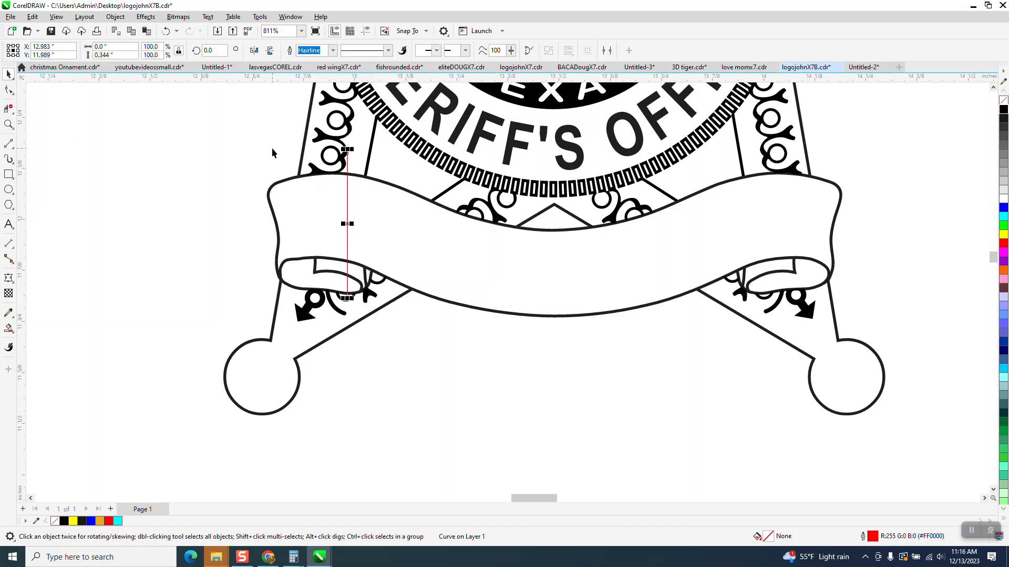
drag(348, 224, 761, 229)
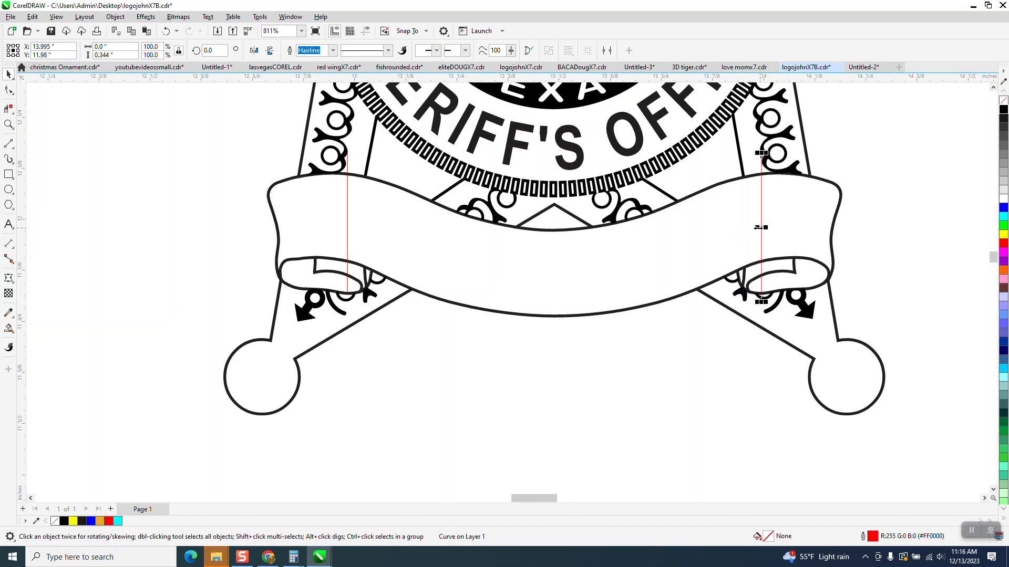
Smart Fill the banner area enclosed between the two vertical lines to create a new shape
scroll(197, 255, down, 2)
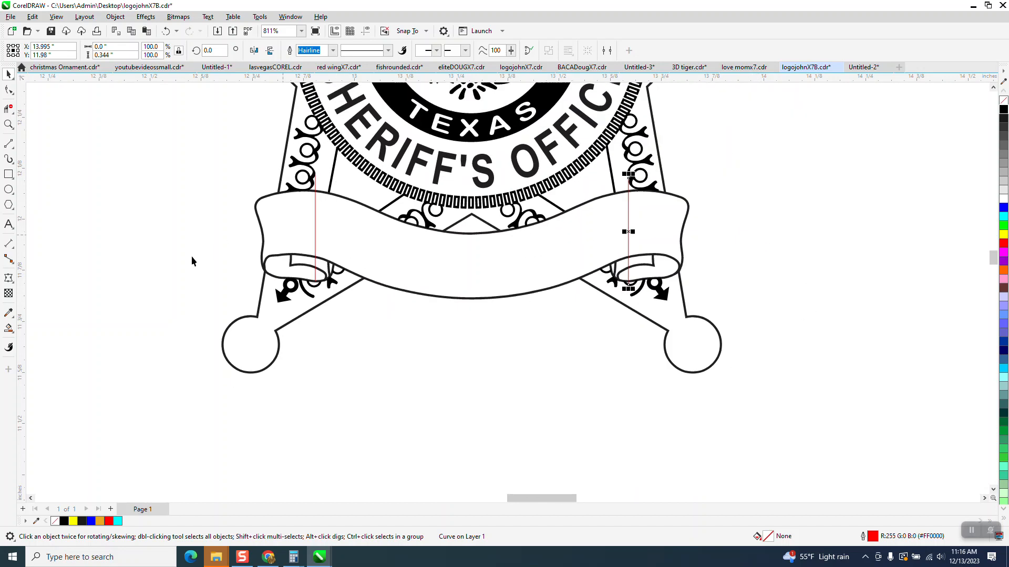
click(9, 329)
click(387, 270)
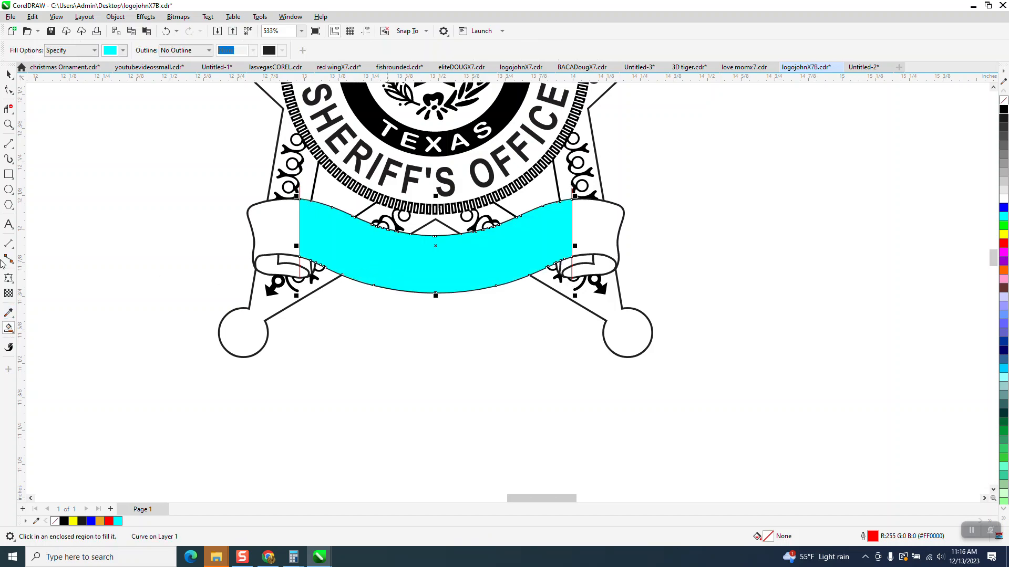
Move the new banner shape to empty space and set it to no fill with a black outline
scroll(194, 232, down, 3)
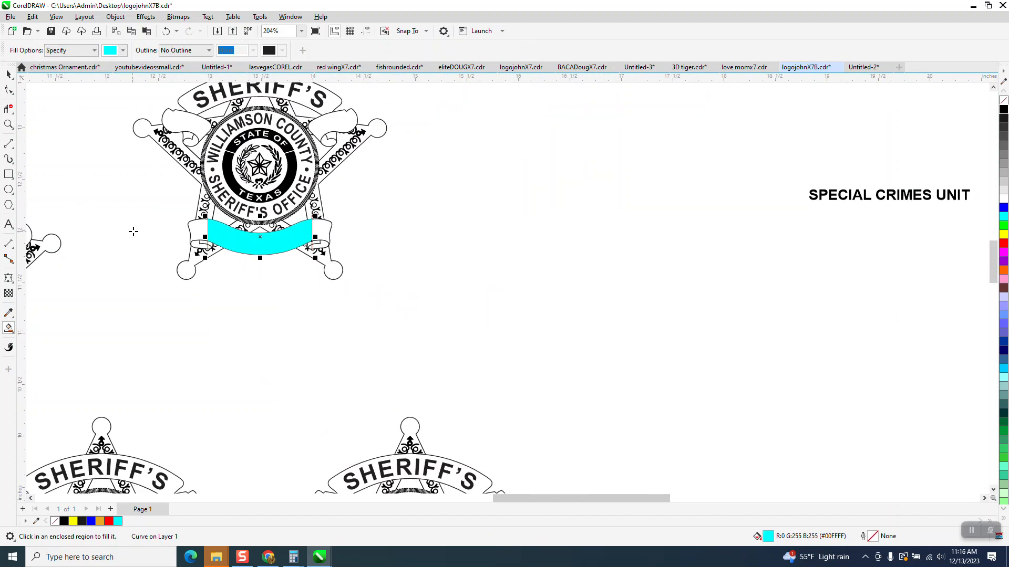
key(Right)
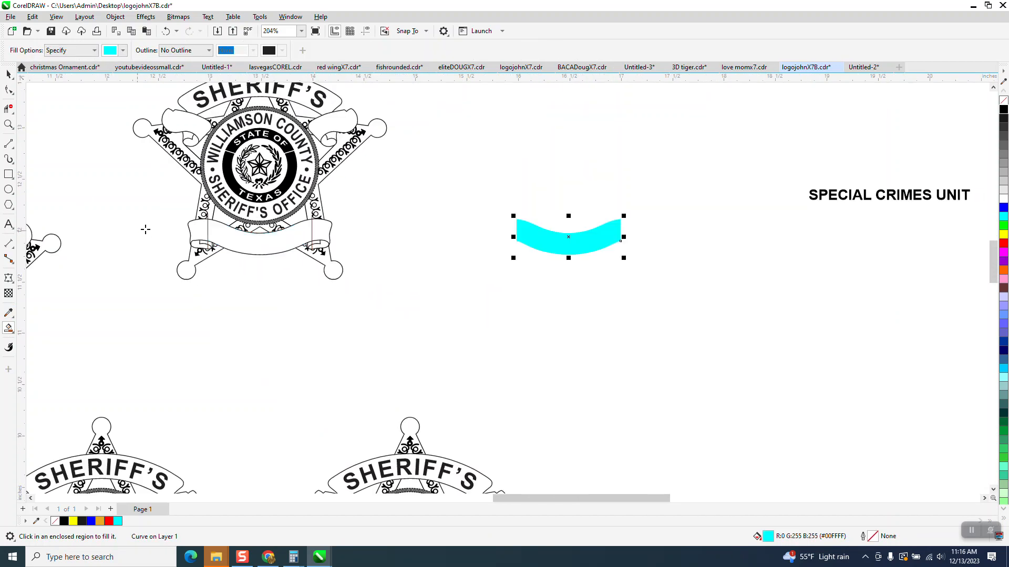
click(1003, 100)
right_click(1004, 109)
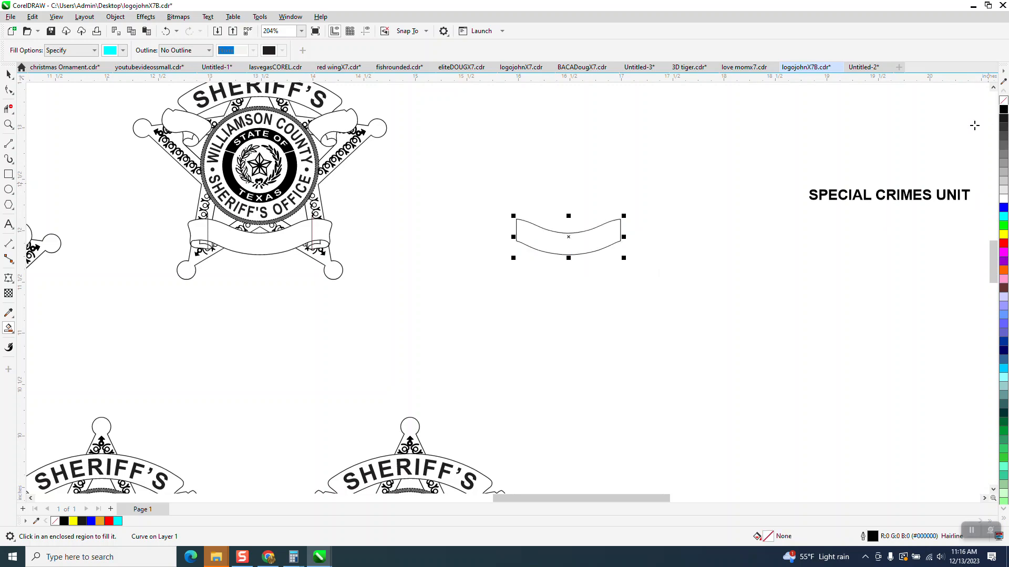
Apply an inside contour with 1 step and a 0.03" offset to the banner shape
click(149, 17)
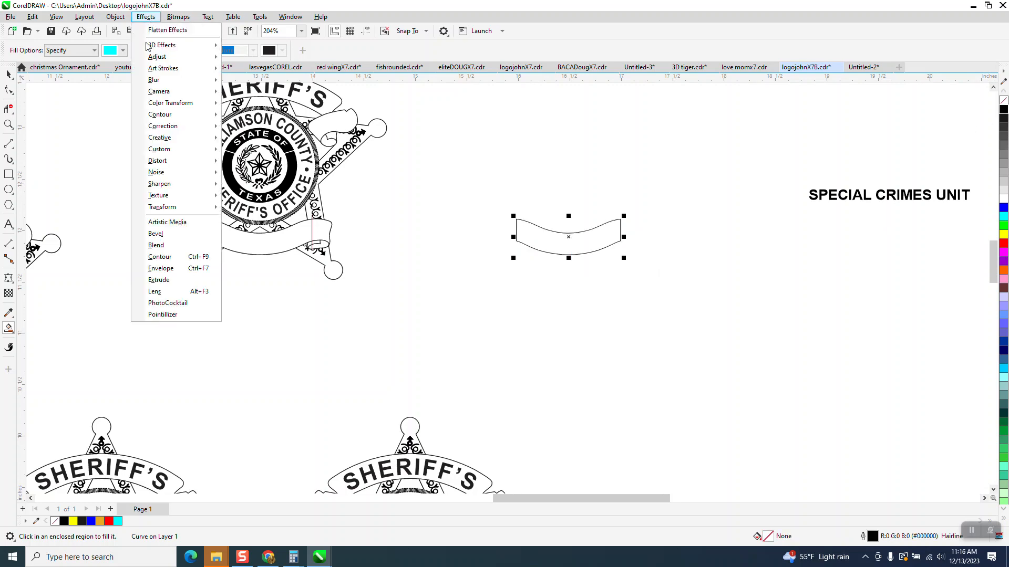
click(160, 257)
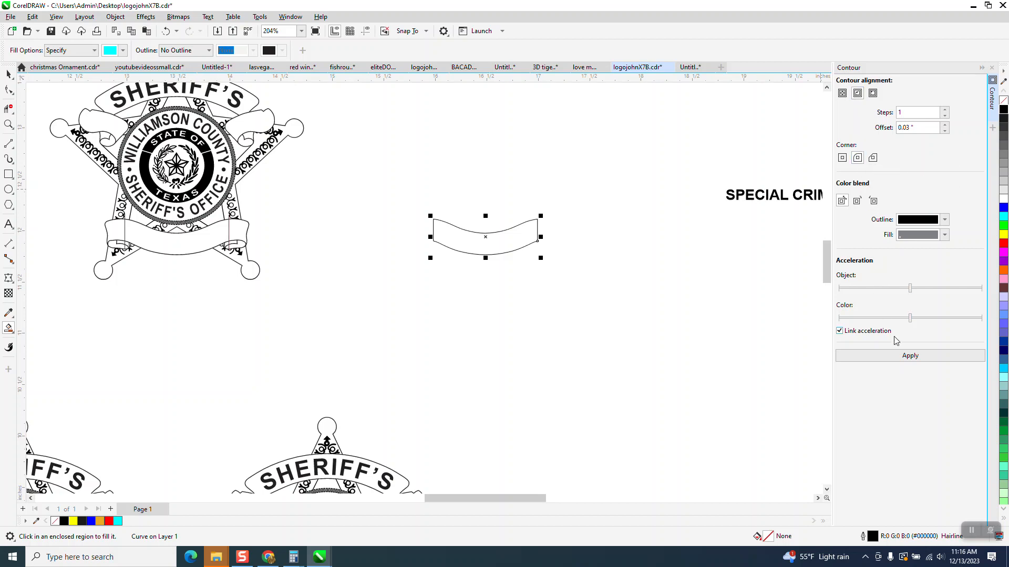
click(910, 357)
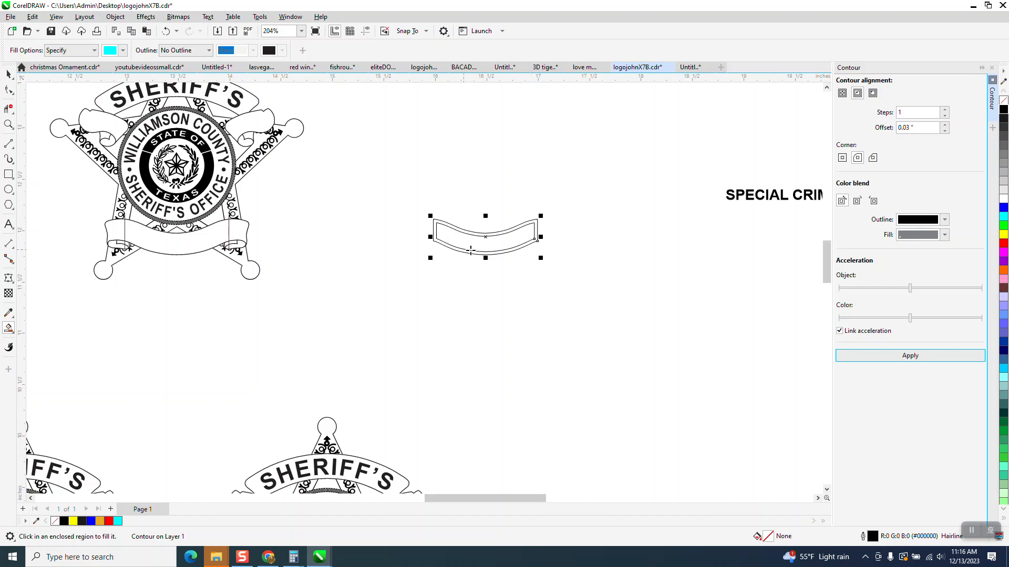
Smart Fill the contour's inner area and place that shape under SPECIAL CRIMES UNIT with no fill and black outline
click(500, 243)
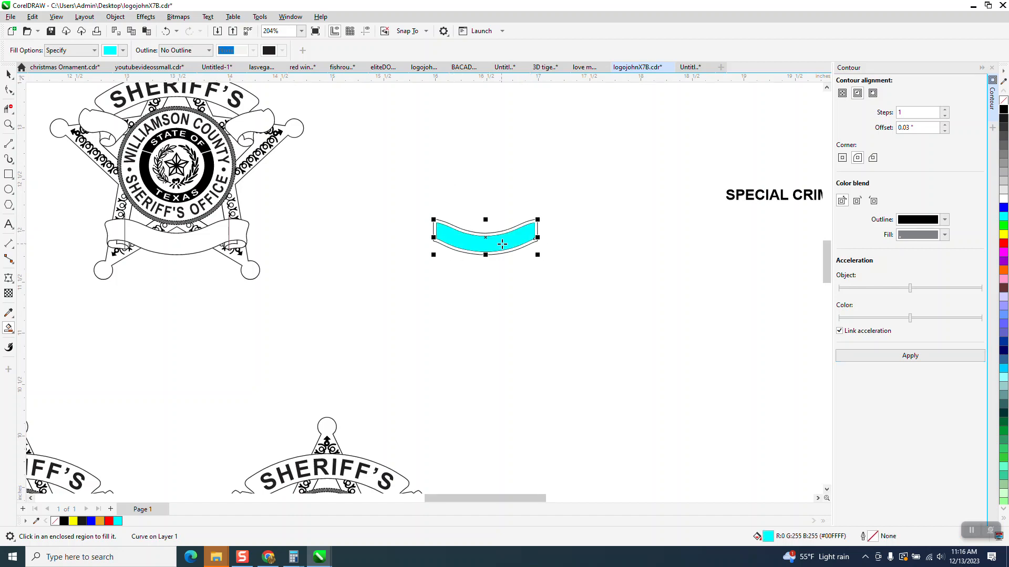
key(Right)
scroll(354, 251, down, 1)
scroll(326, 253, down, 1)
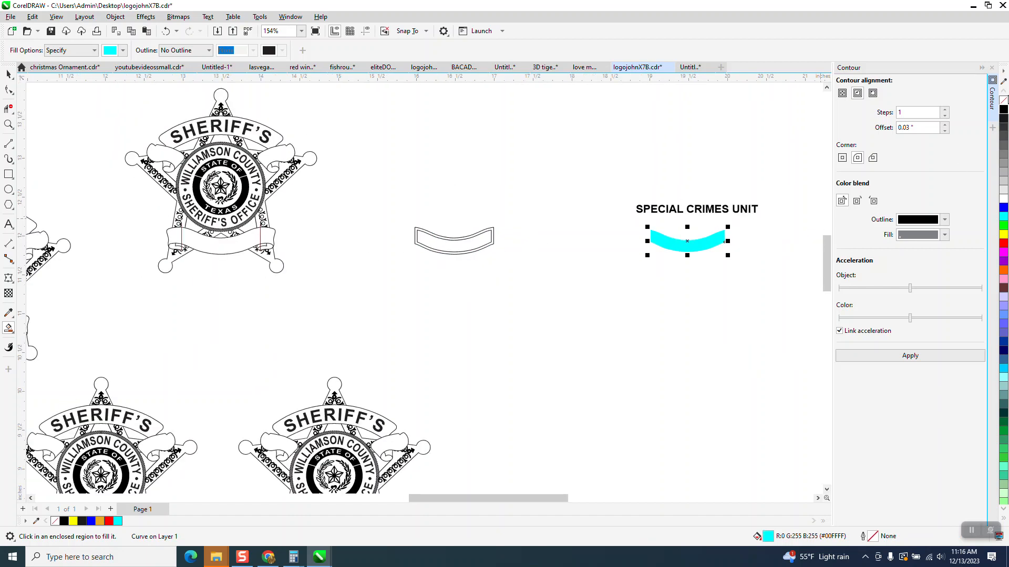
click(1003, 101)
right_click(1003, 109)
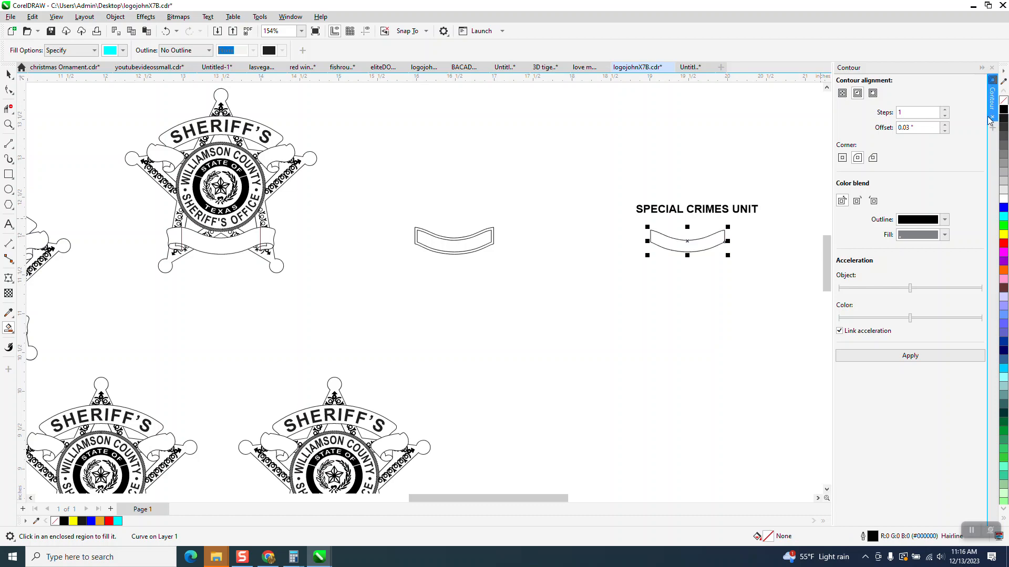
Envelope the SPECIAL CRIMES UNIT text in Vertical mode using the inner banner shape as the envelope
click(992, 68)
click(146, 17)
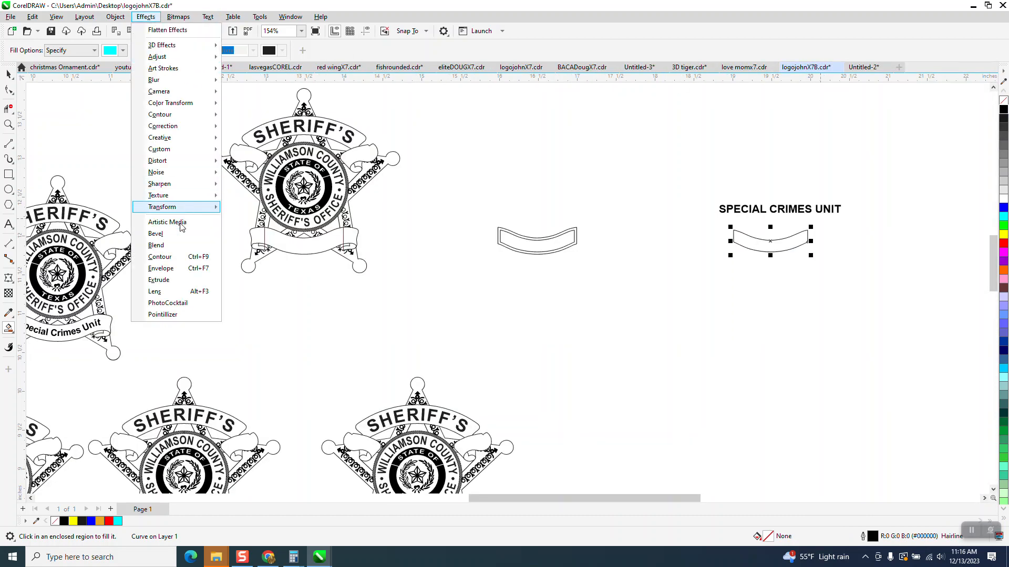
click(172, 270)
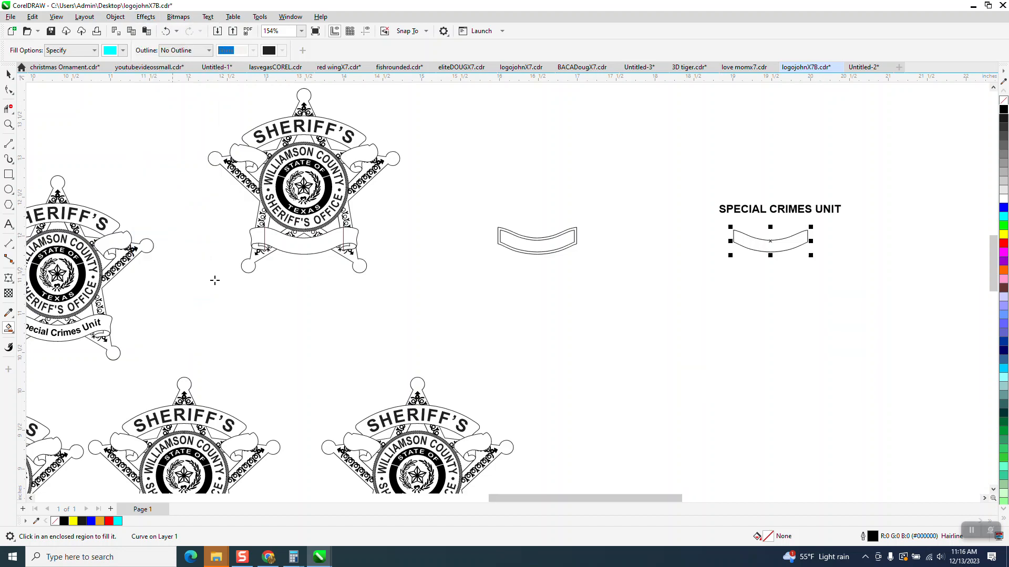
click(977, 246)
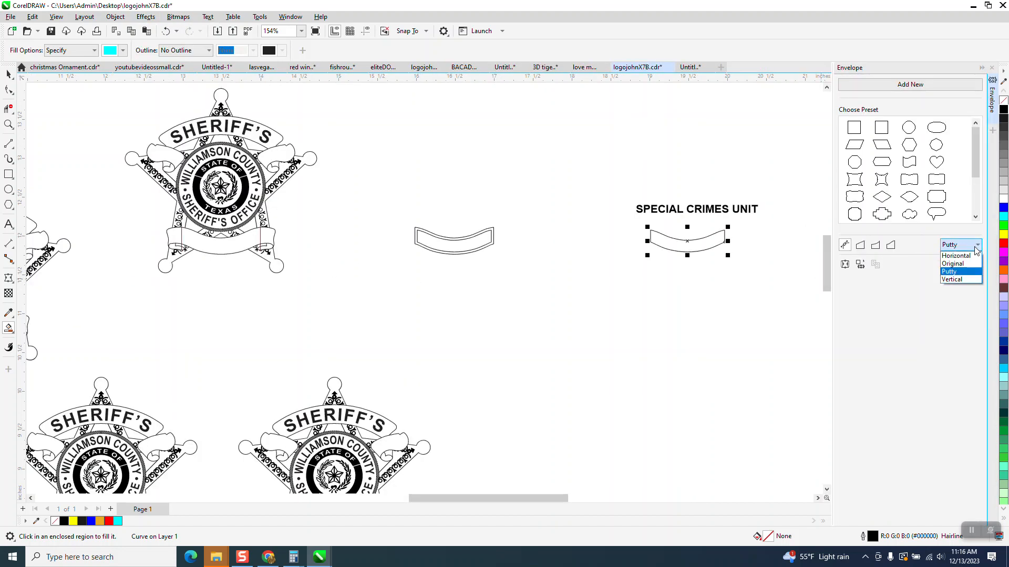
click(952, 280)
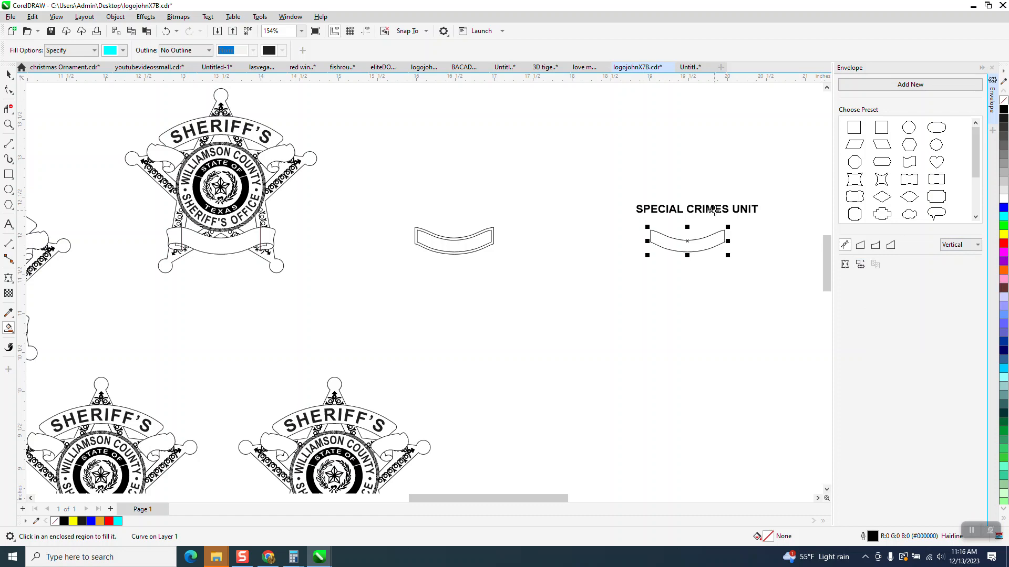
click(9, 74)
click(683, 209)
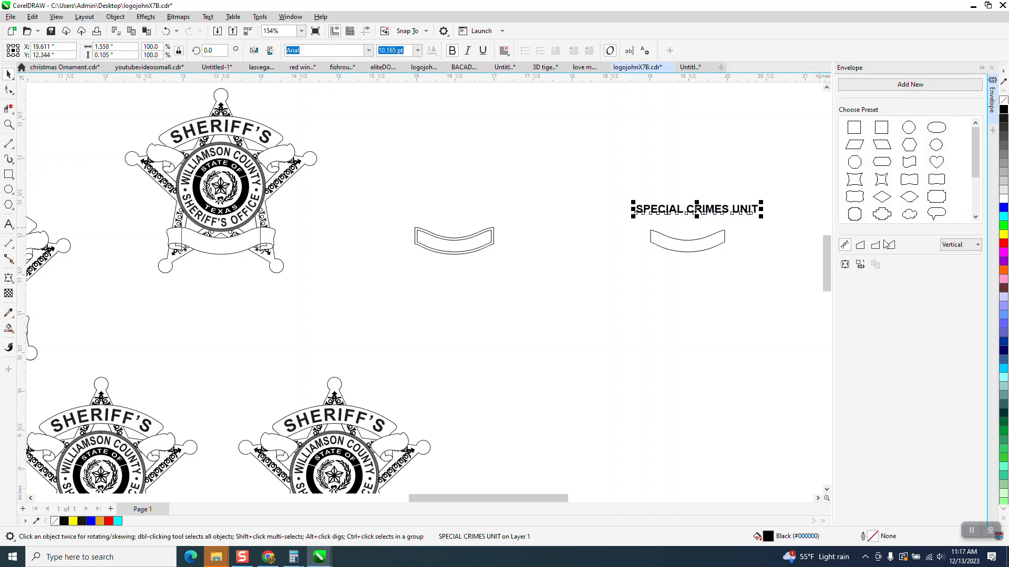
click(863, 266)
click(683, 247)
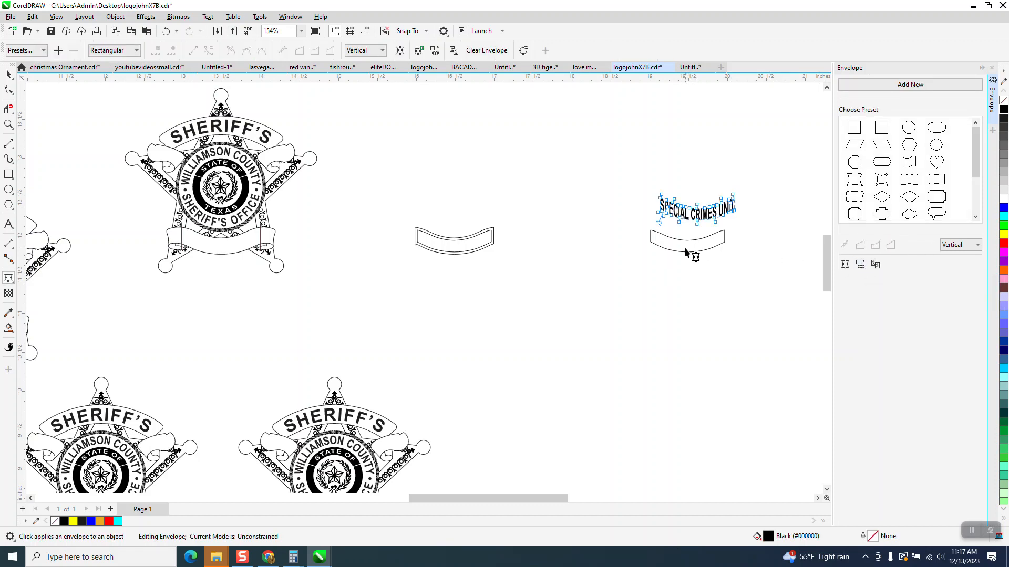
click(9, 74)
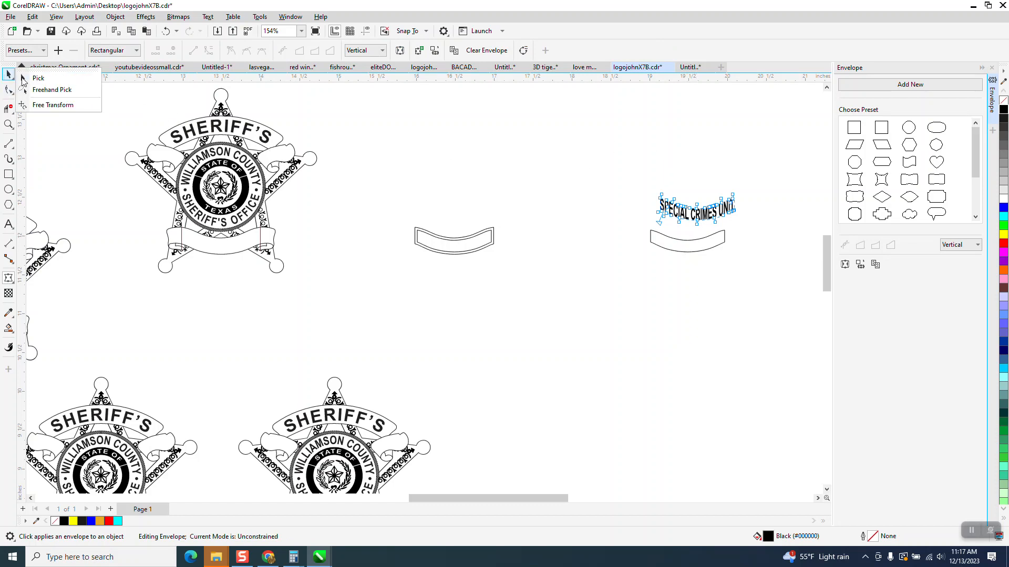
click(21, 77)
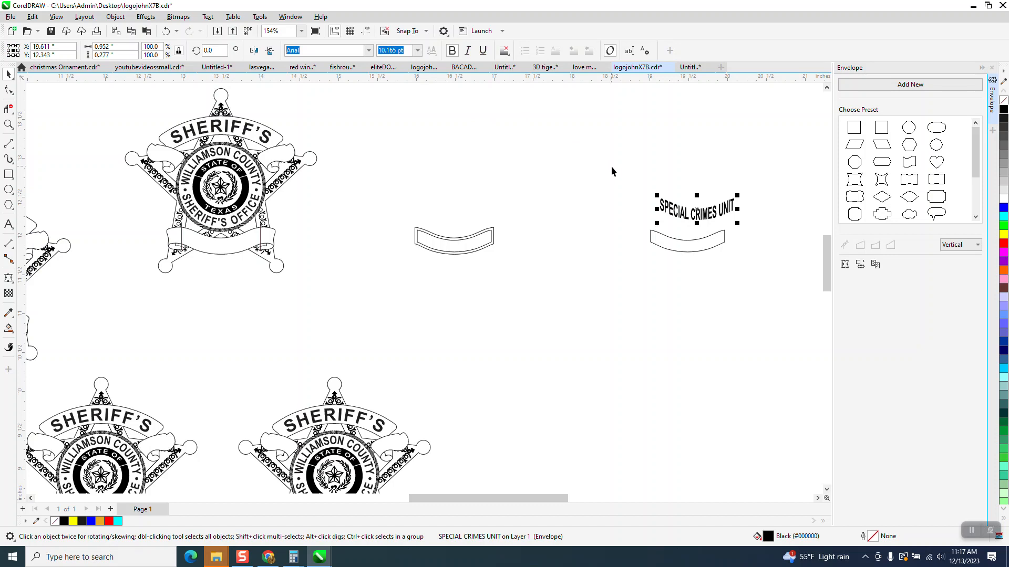
Center the enveloped SPECIAL CRIMES UNIT text on the inner banner shape both horizontally and vertically
click(9, 124)
drag(654, 181, 761, 255)
click(10, 74)
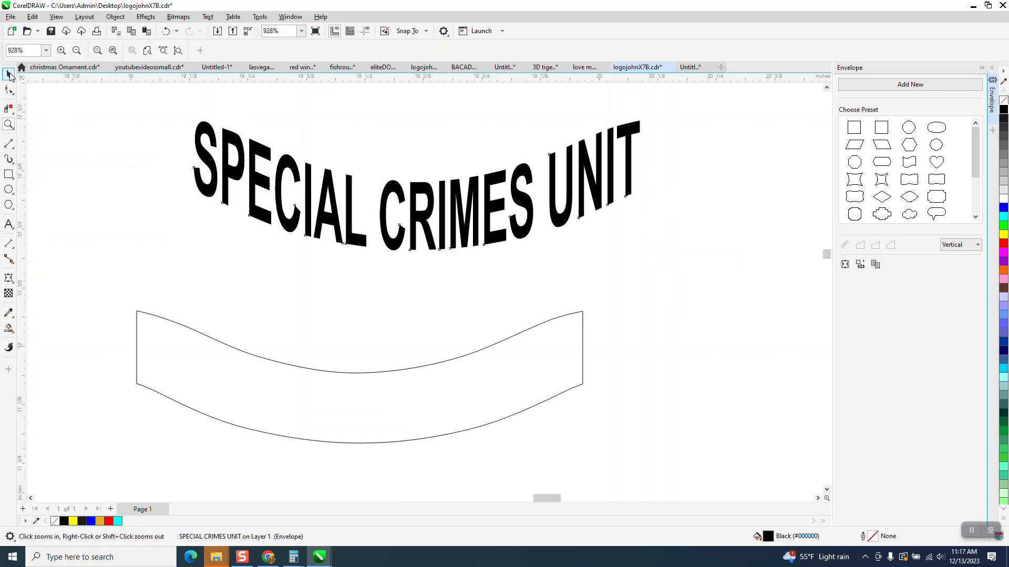
key(space)
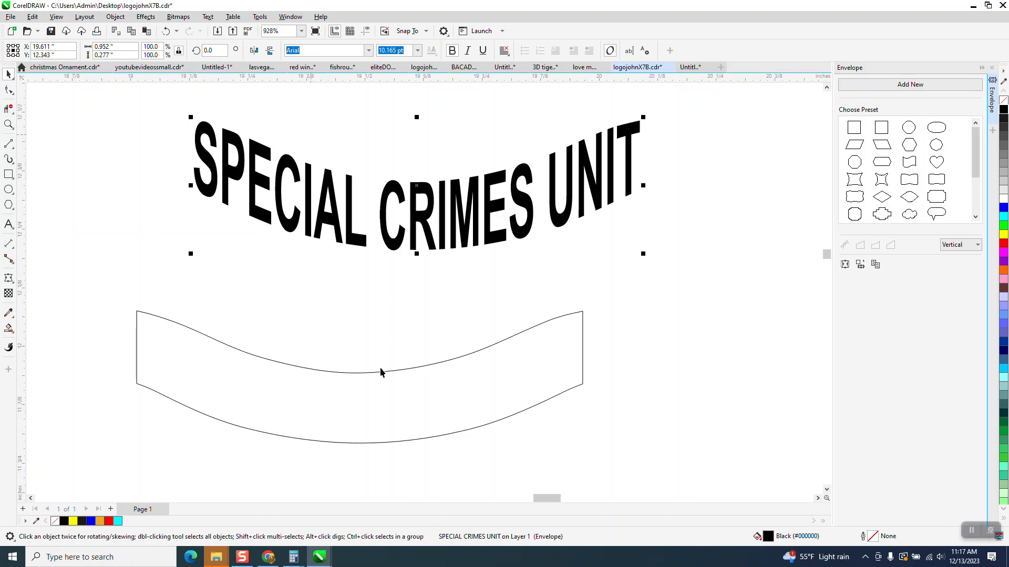
shift+click(380, 390)
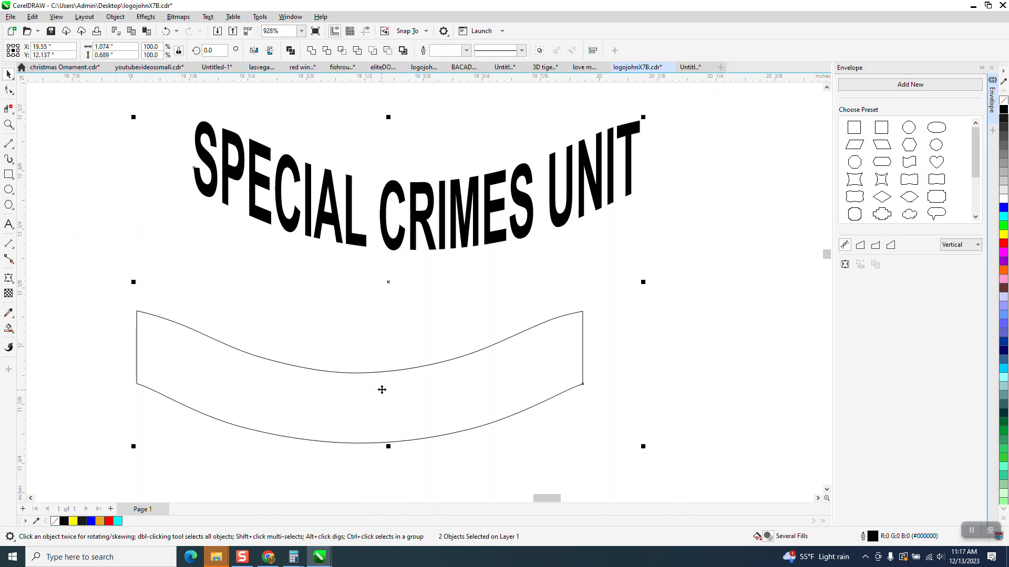
key(e)
key(c)
scroll(435, 276, down, 4)
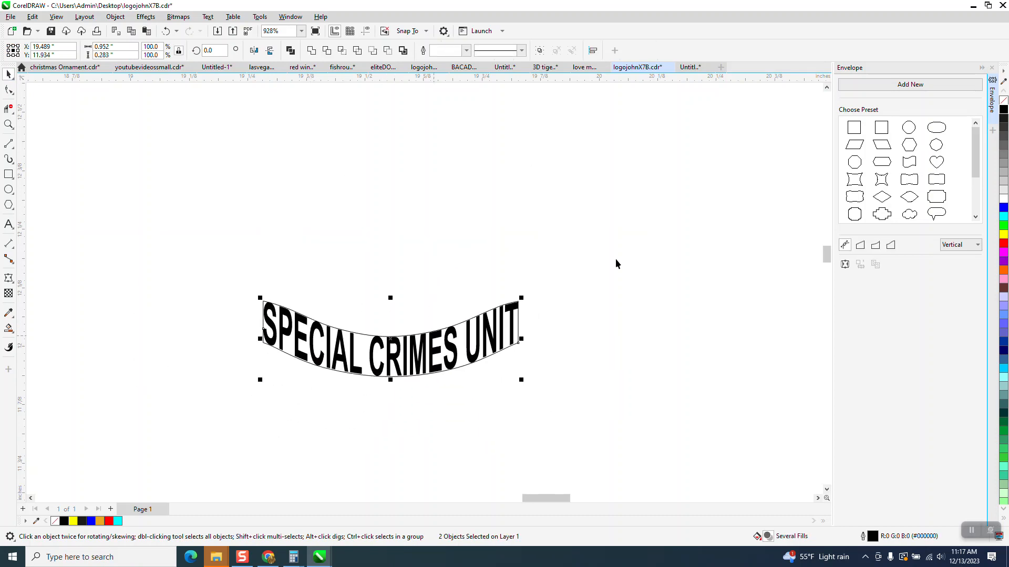
scroll(613, 220, down, 2)
Move the SPECIAL CRIMES UNIT text onto the sheriff's badge banner
click(575, 289)
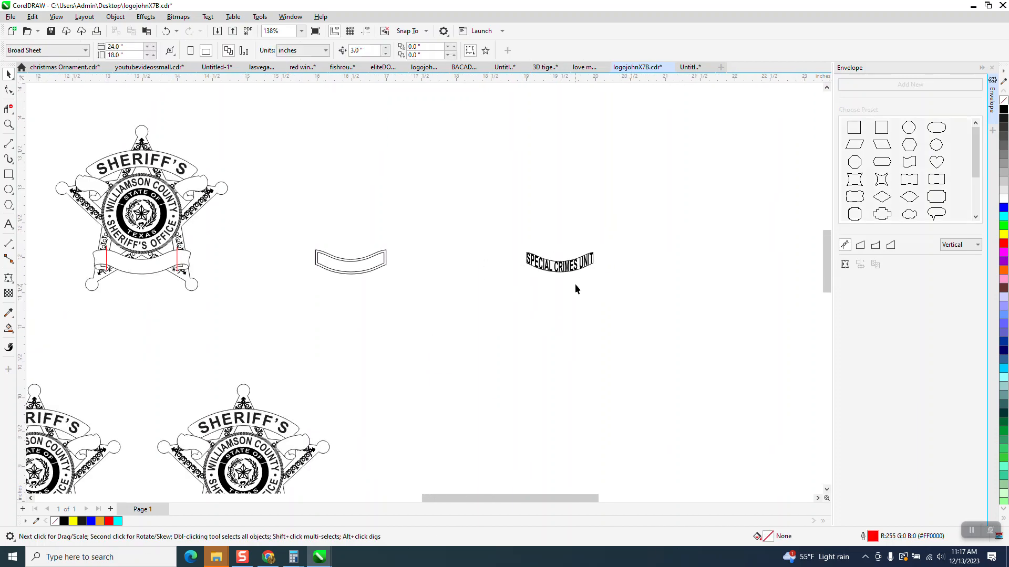
click(571, 271)
key(Left)
key(Left)
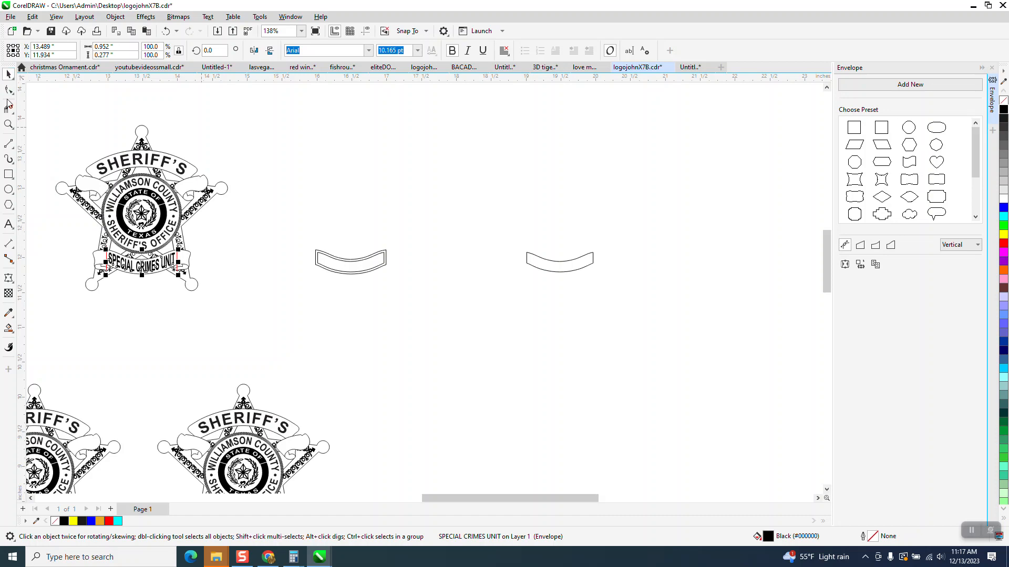
Delete the red vertical guide line at the right end of the badge's banner text
click(8, 124)
drag(74, 225, 289, 328)
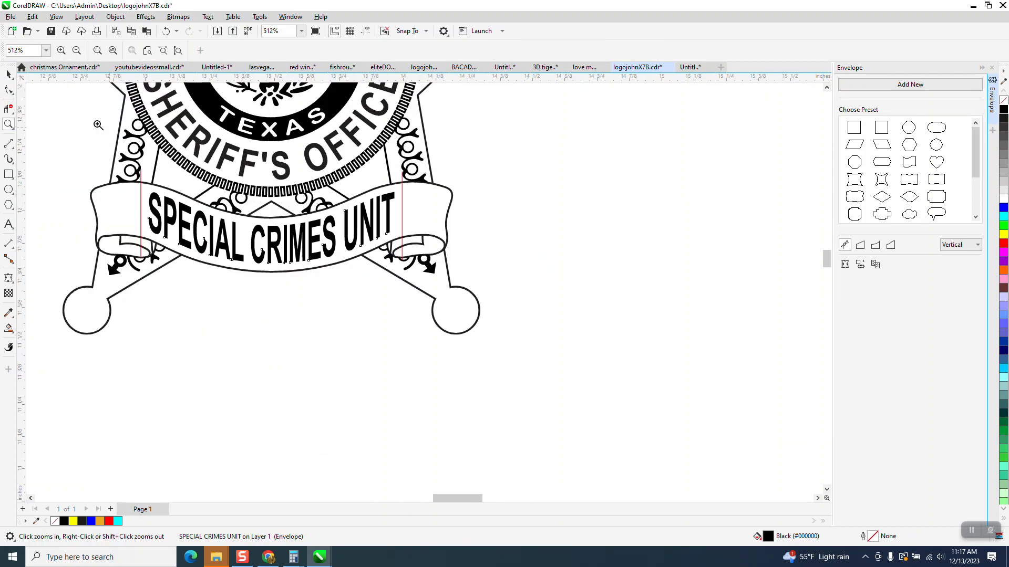
key(space)
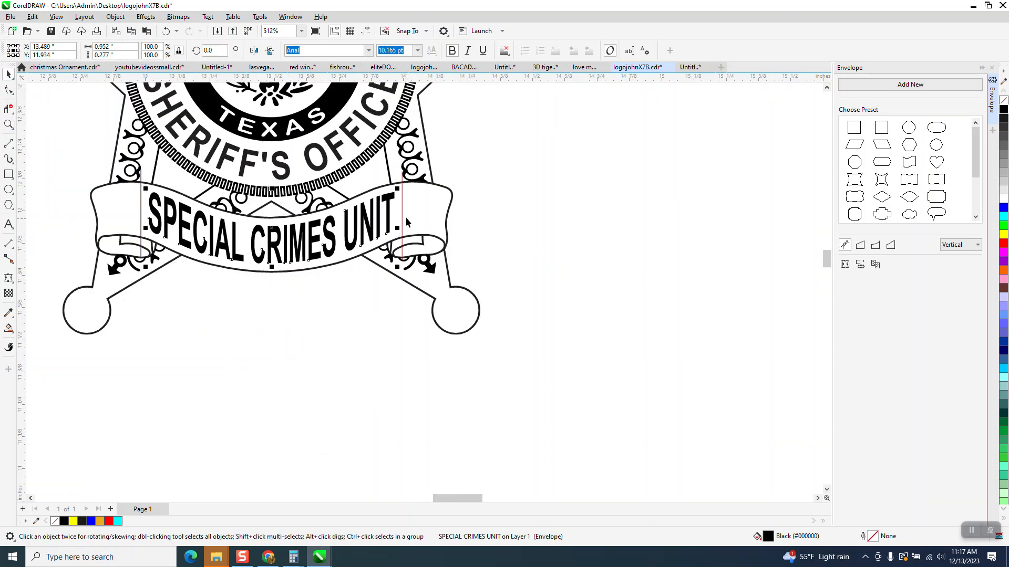
click(401, 212)
key(Delete)
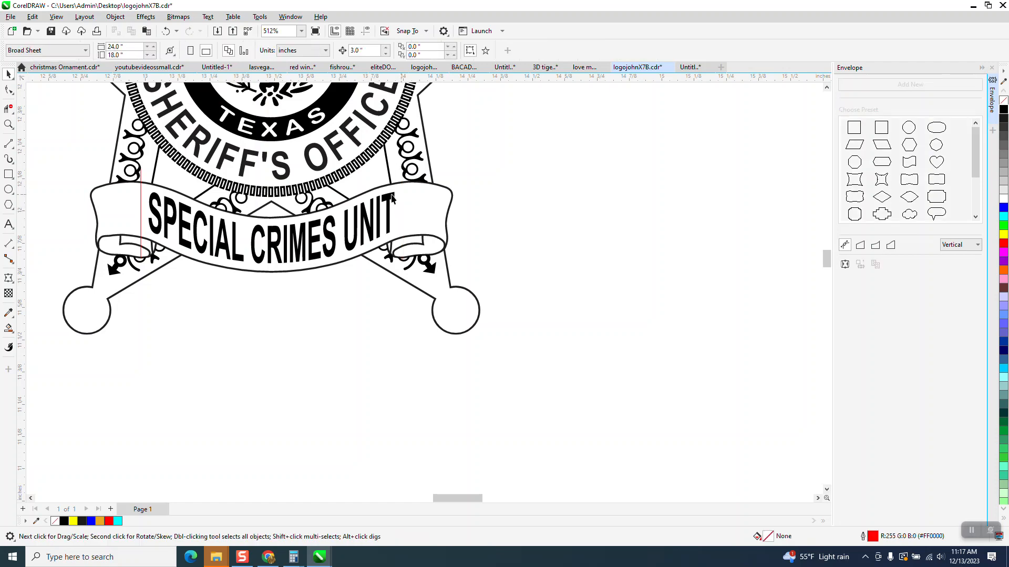
click(142, 210)
key(Delete)
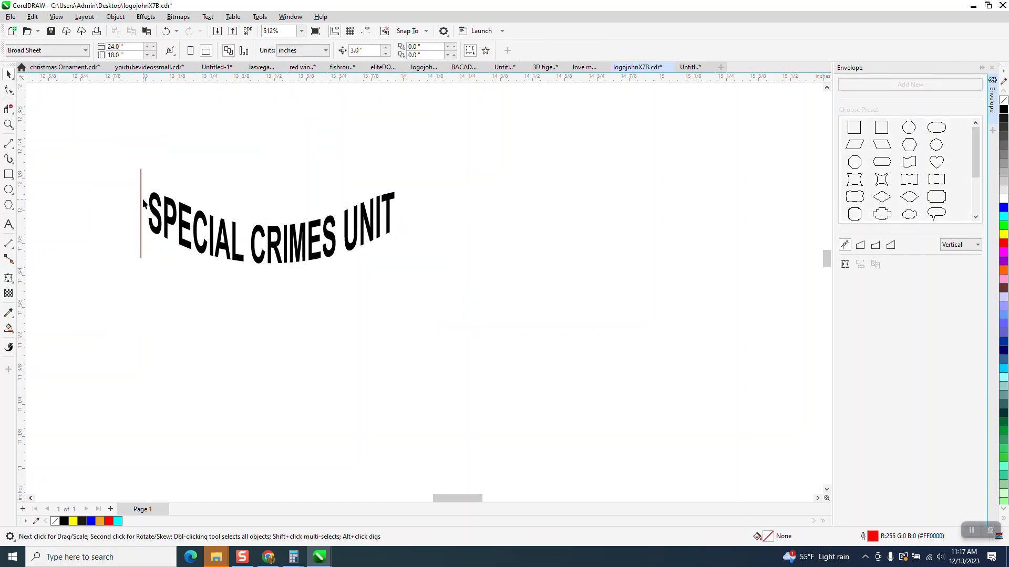
click(166, 31)
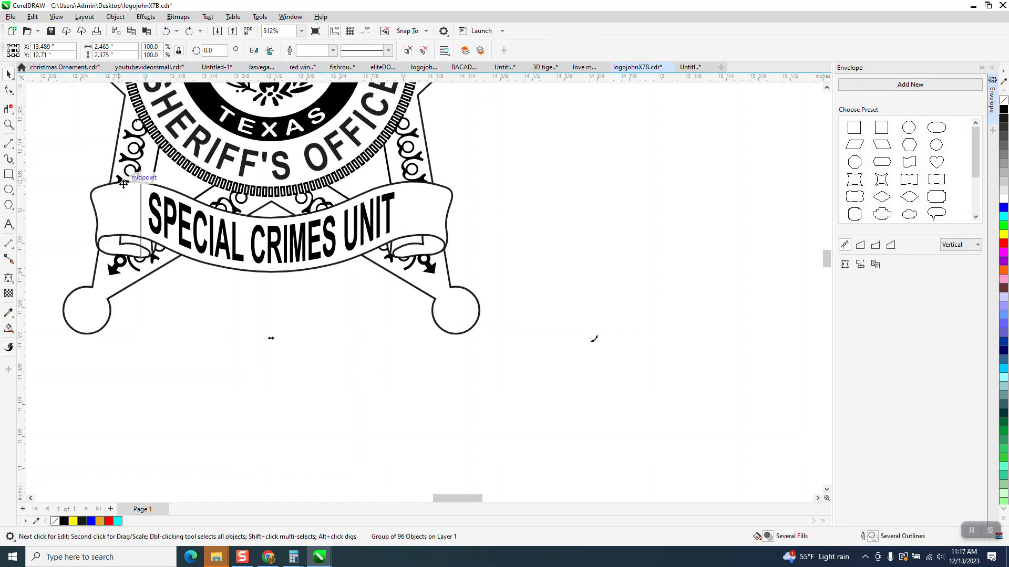
Delete the red vertical guide line at the left end of the badge's banner text
click(141, 196)
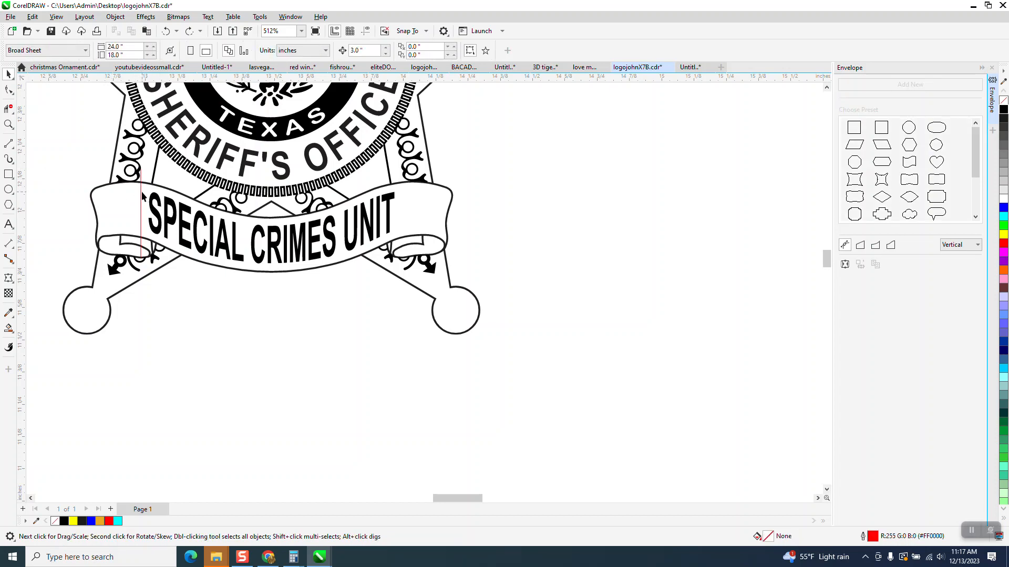
key(Delete)
scroll(135, 233, down, 5)
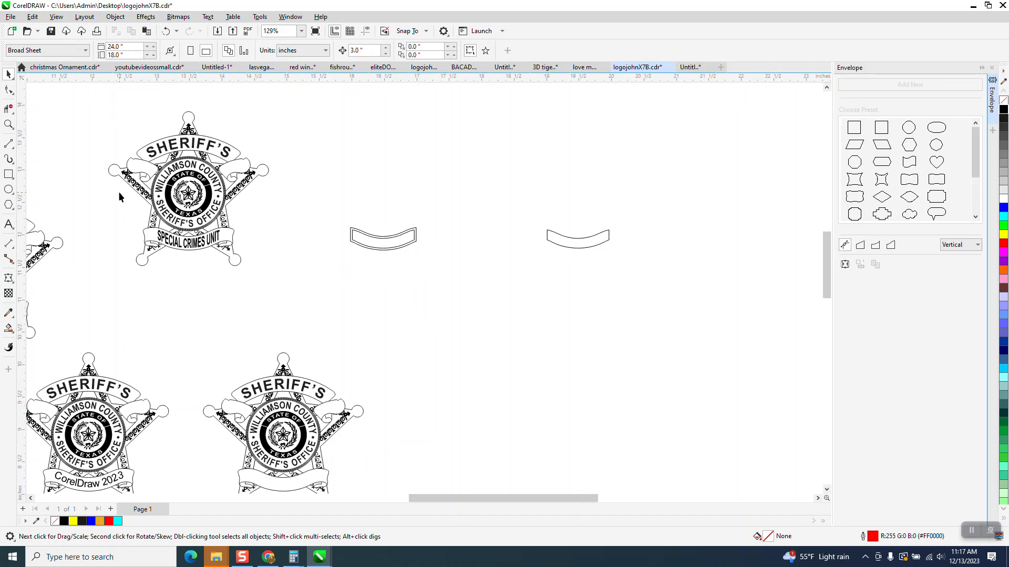
Add the artistic text CORELDRAW 2023 above the second banner shape
click(9, 224)
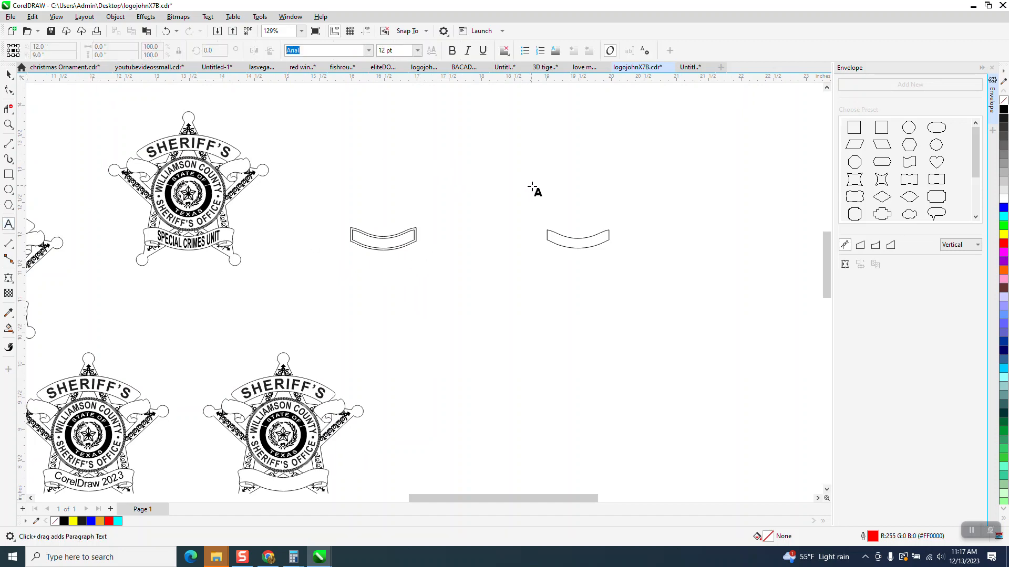
click(535, 187)
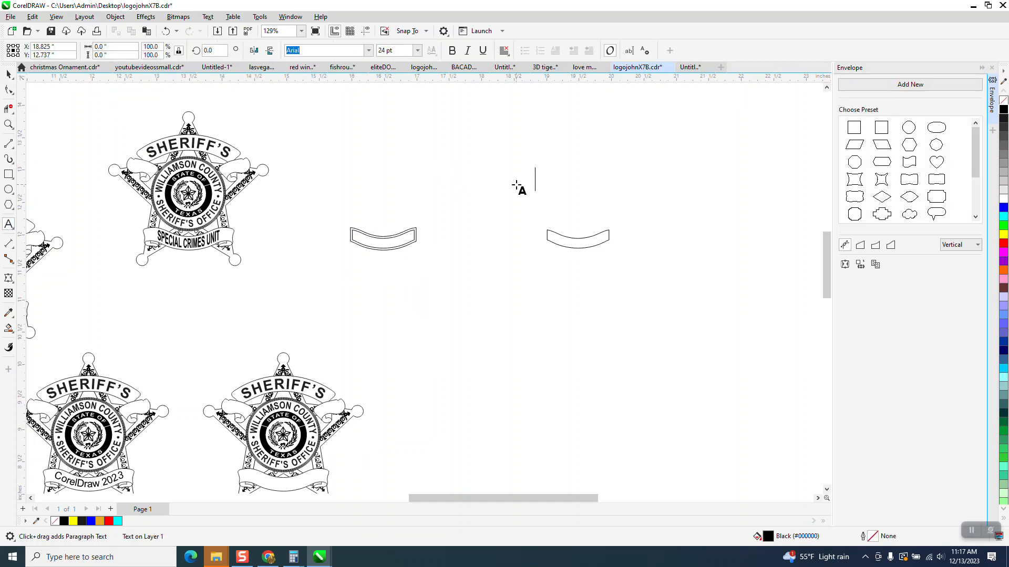
text(COREL)
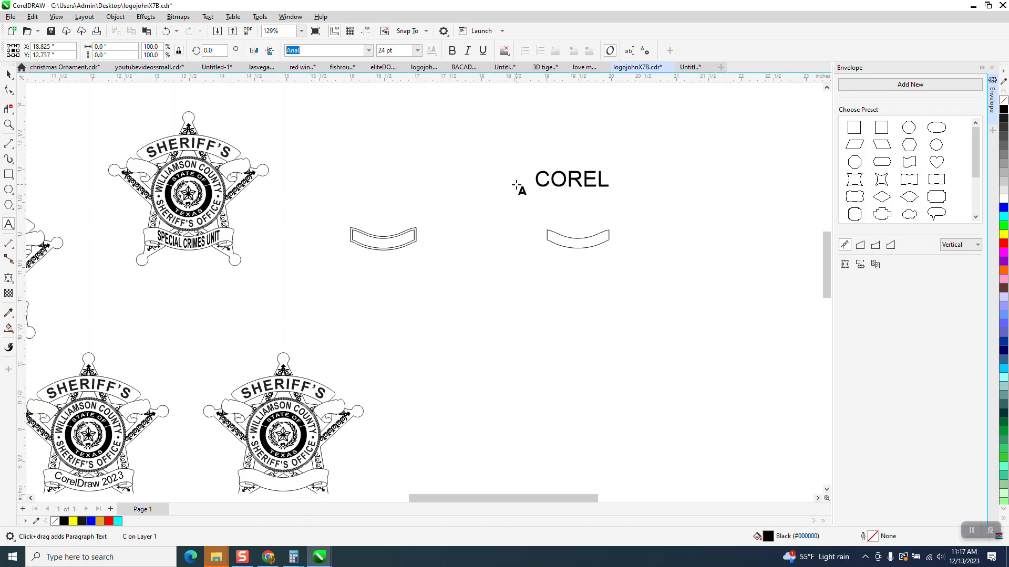
text(DRAW)
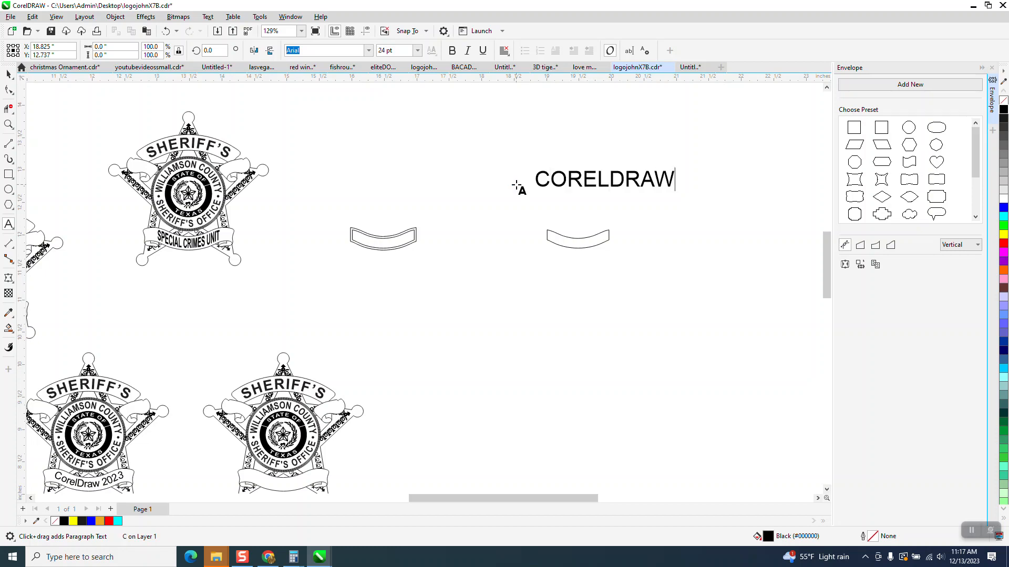
text( 2023)
key(Escape)
Move the CORELDRAW 2023 text just above the second banner shape and envelope it using that shape
click(8, 74)
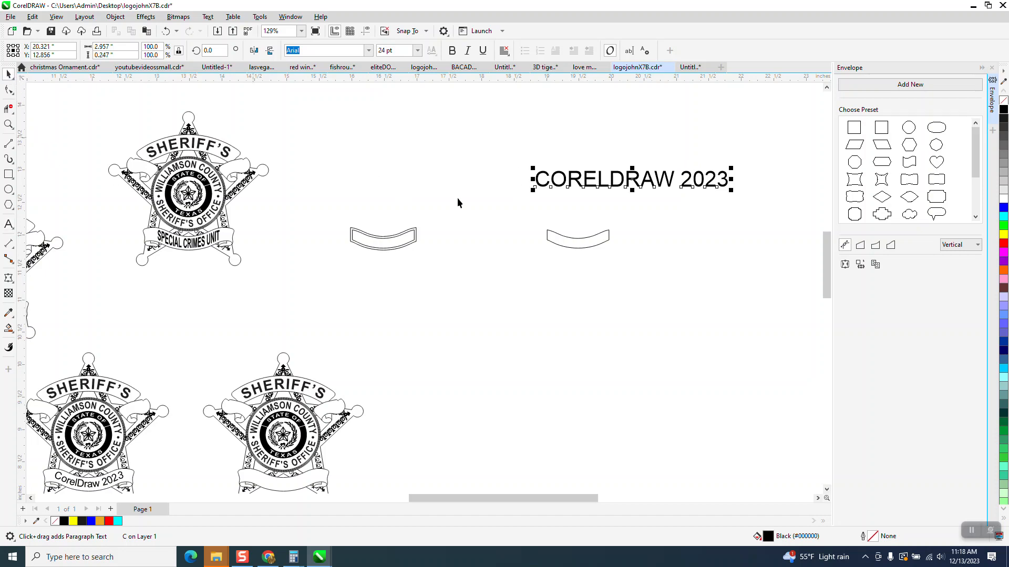
drag(639, 181, 596, 200)
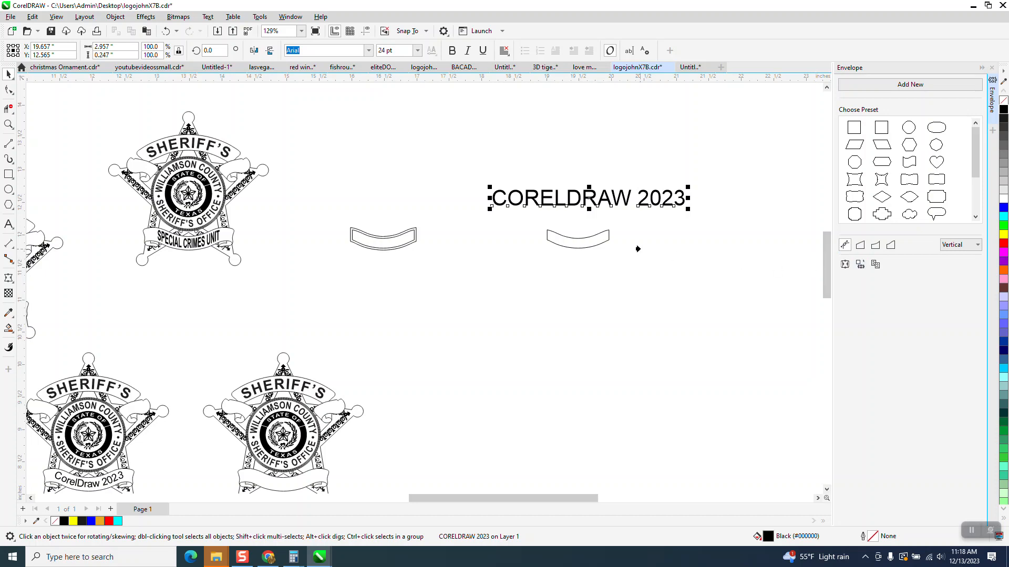
click(575, 242)
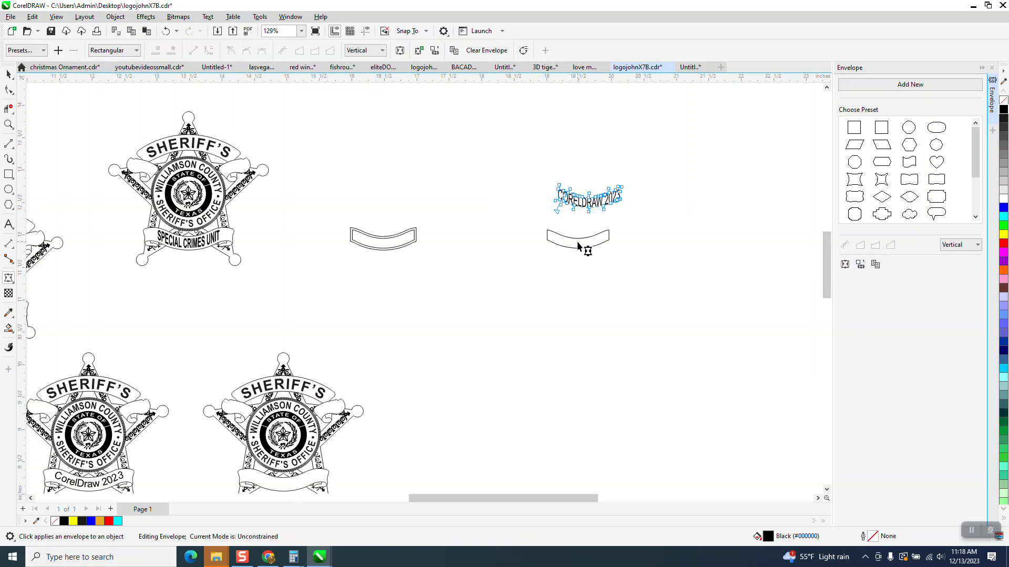
click(8, 76)
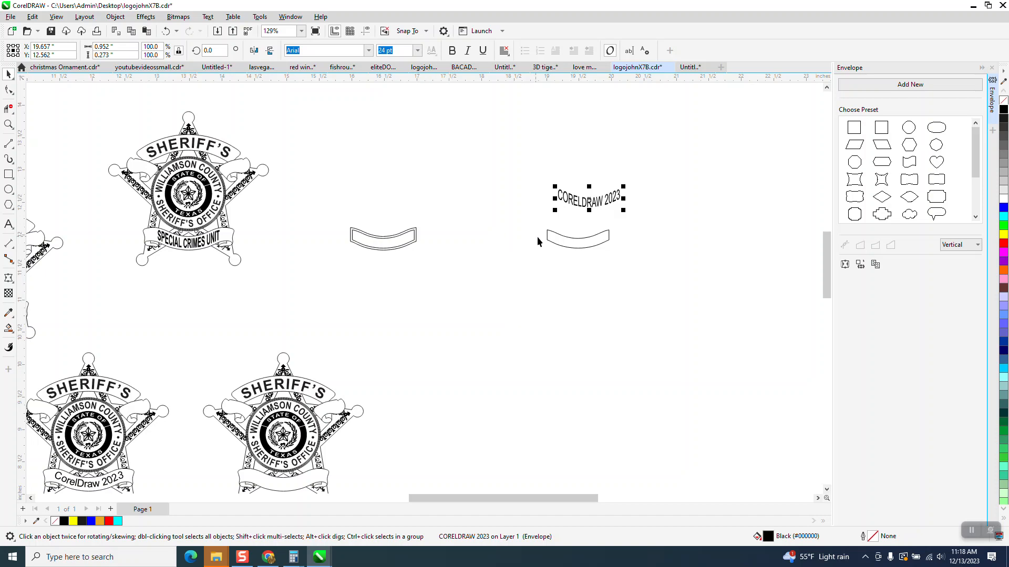
Center the enveloped CORELDRAW 2023 text on the second banner shape both horizontally and vertically
shift+click(571, 246)
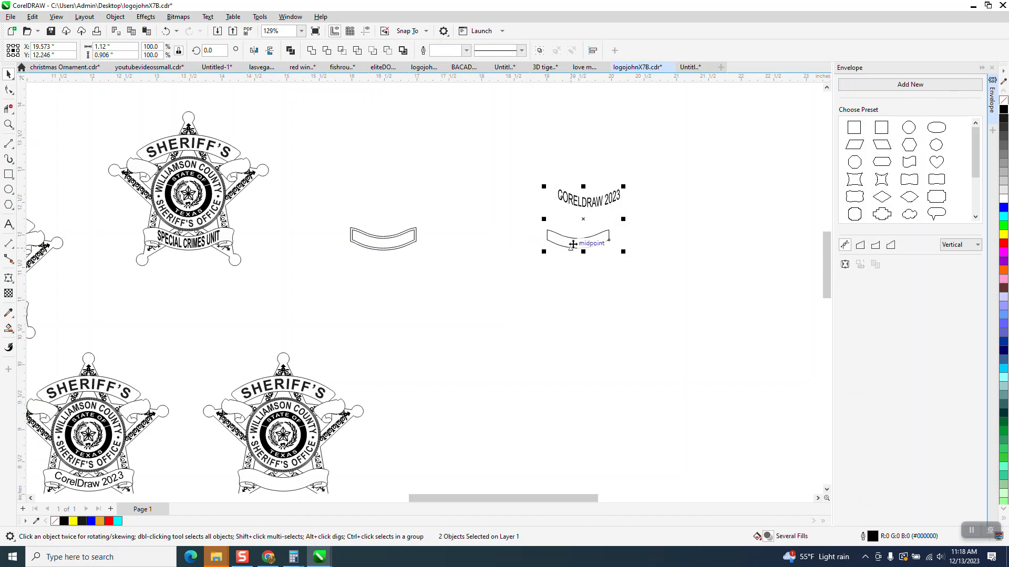
key(e)
key(c)
click(544, 200)
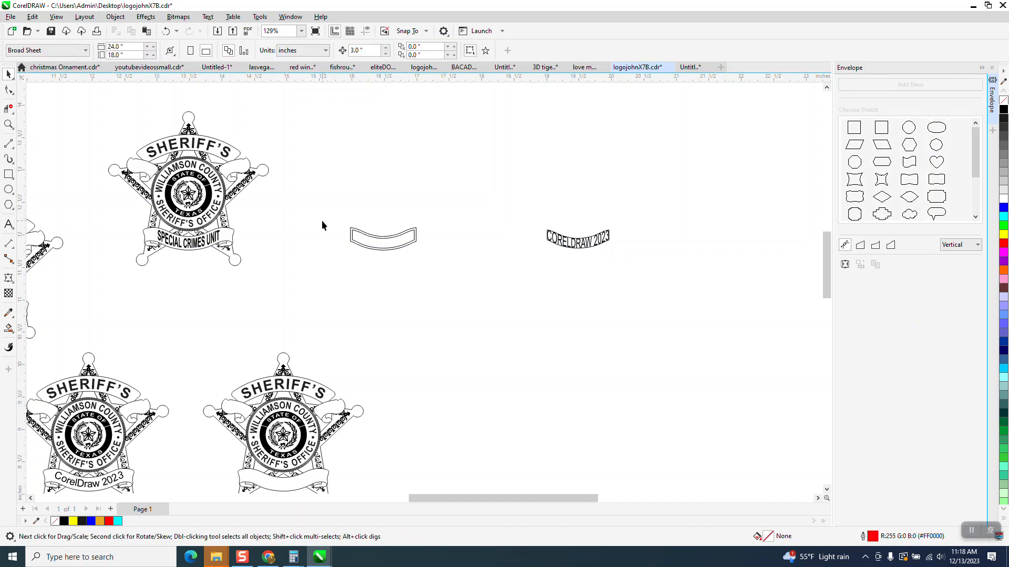
Move the SPECIAL CRIMES UNIT text off the badge into the space between the two lower badges
click(220, 237)
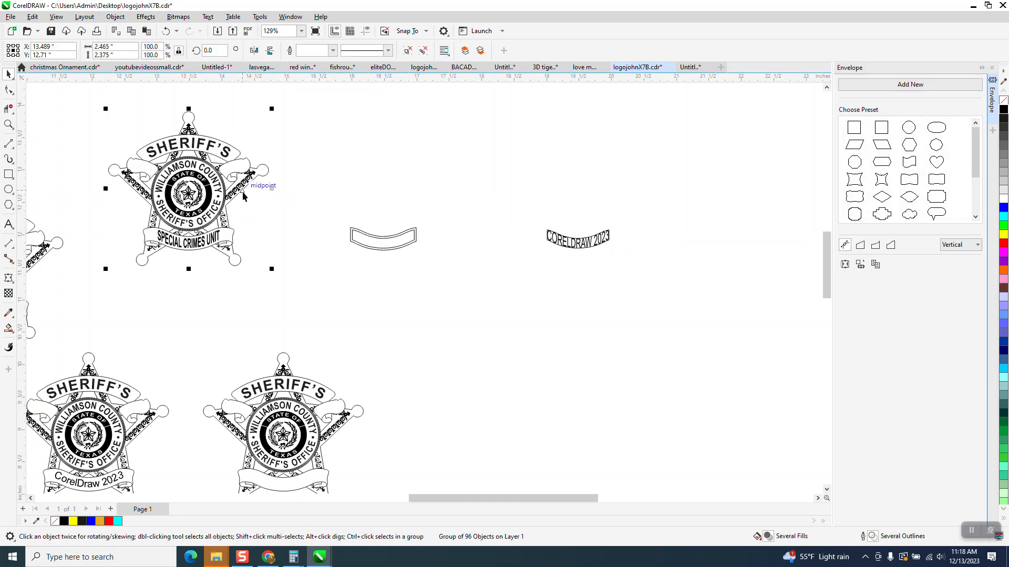
click(274, 214)
drag(270, 218, 147, 260)
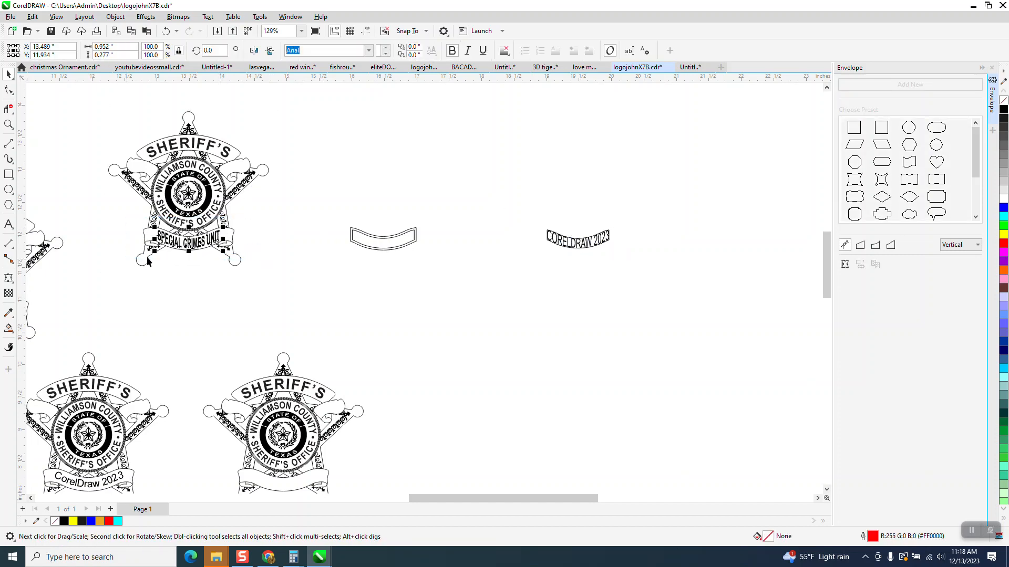
key(Down)
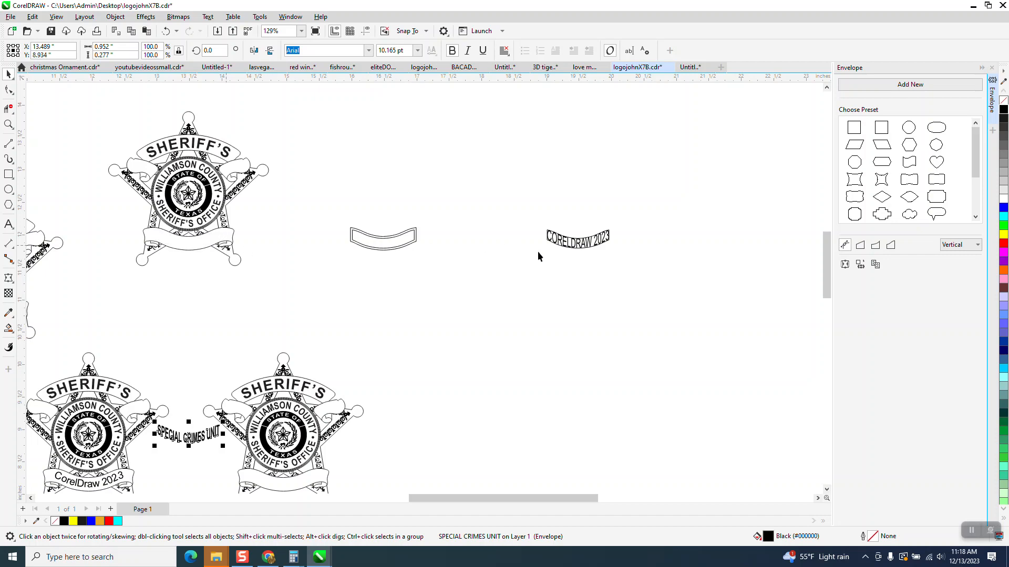
Move the CORELDRAW 2023 text onto the sheriff's badge banner
click(568, 250)
key(Left)
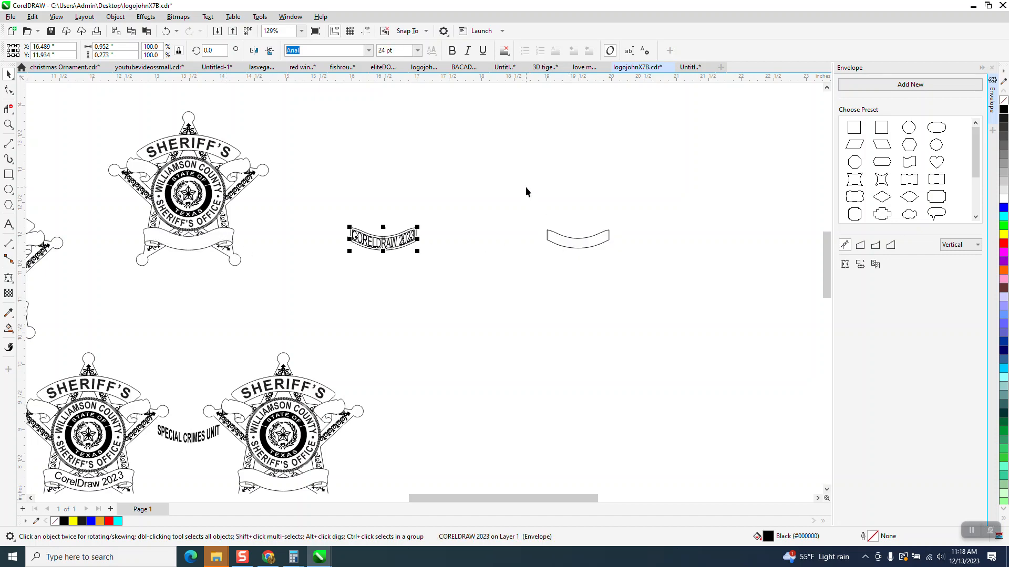
key(Left)
click(8, 124)
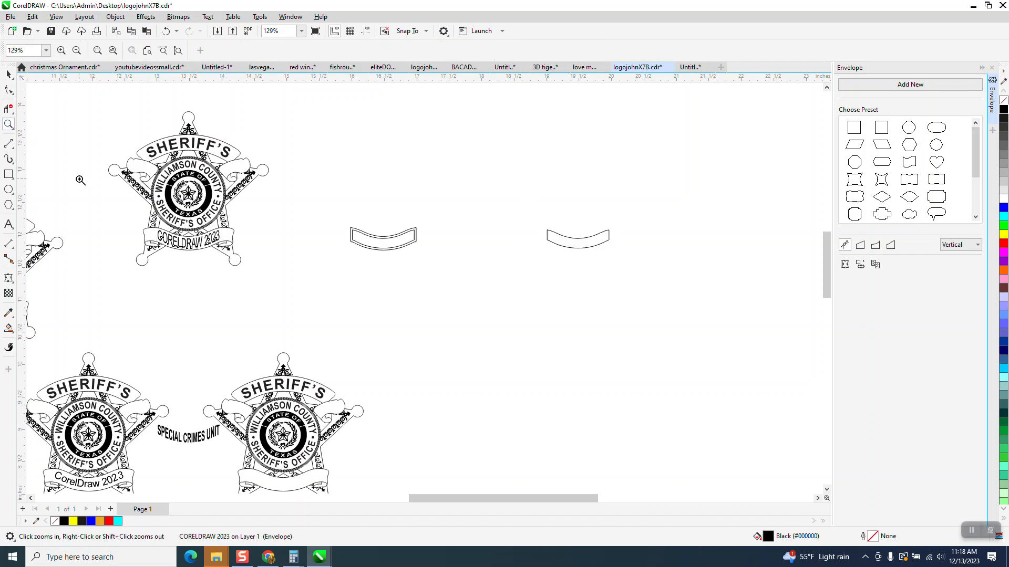
drag(81, 180, 360, 295)
click(9, 74)
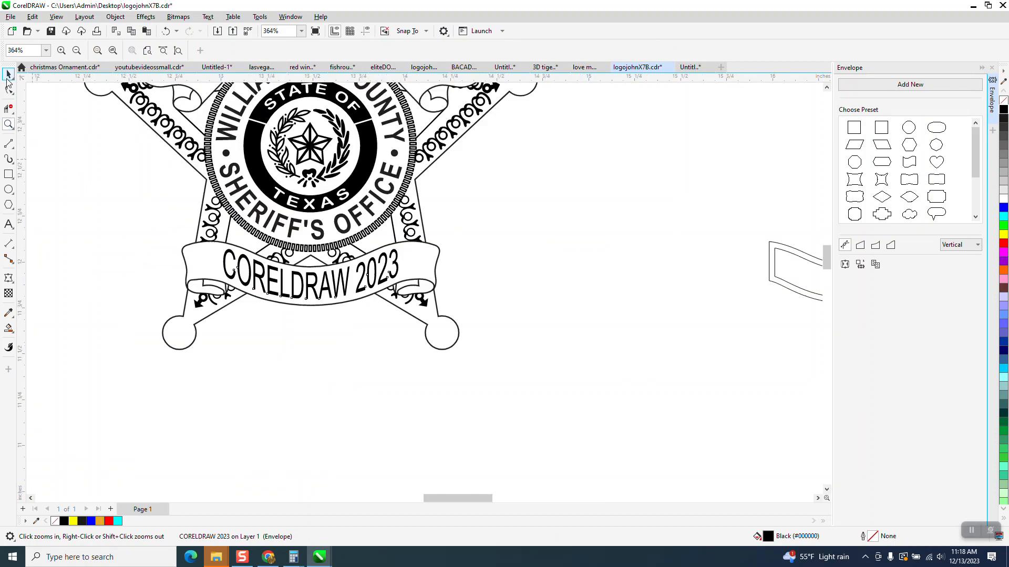
click(196, 229)
scroll(203, 274, down, 4)
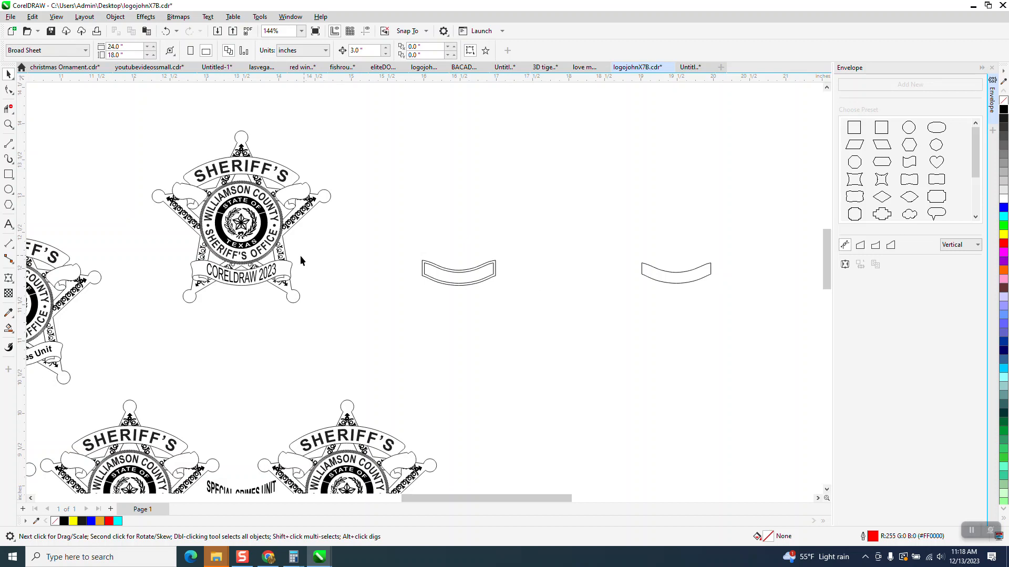
scroll(317, 218, down, 1)
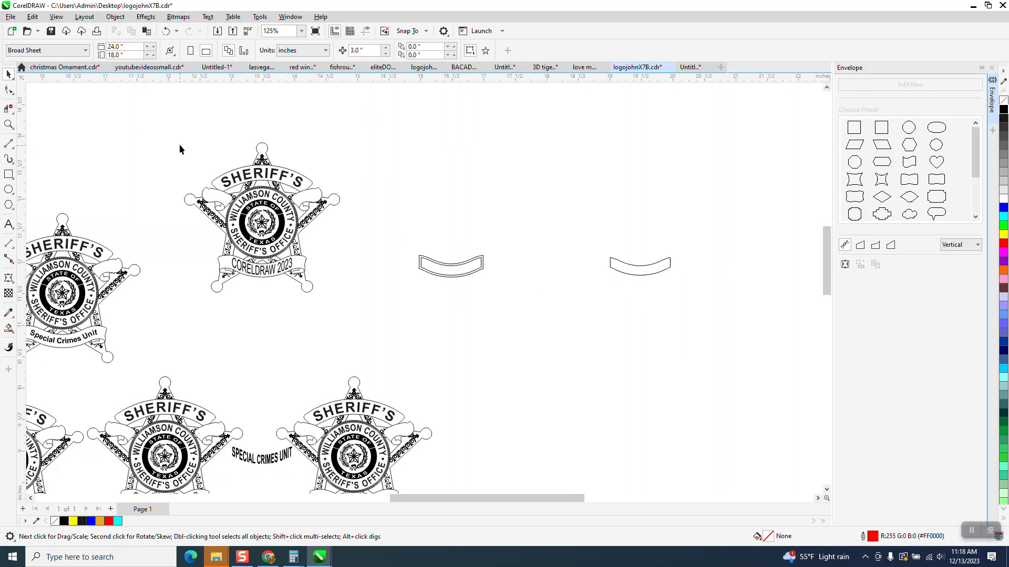
Duplicate the badge together with its CORELDRAW 2023 text and shift the copy upward
drag(367, 335, 367, 333)
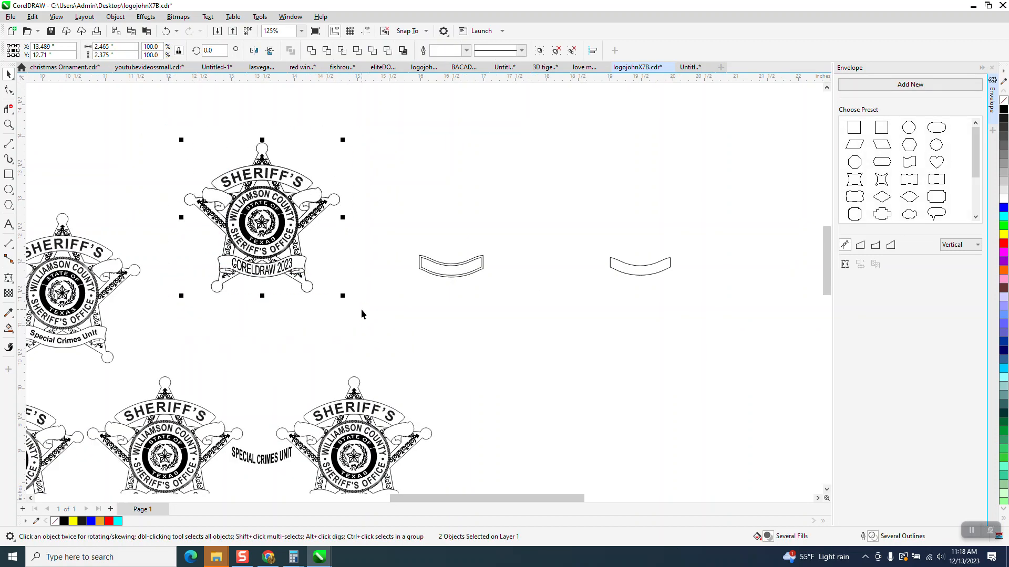
key(plus)
key(Up)
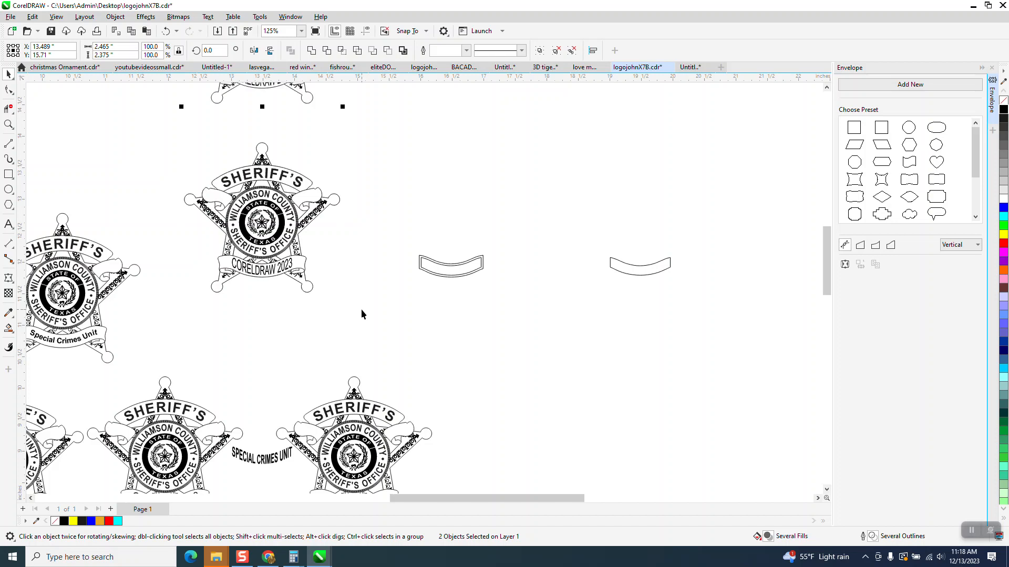
Delete the CORELDRAW 2023 text from the original badge's banner
click(295, 267)
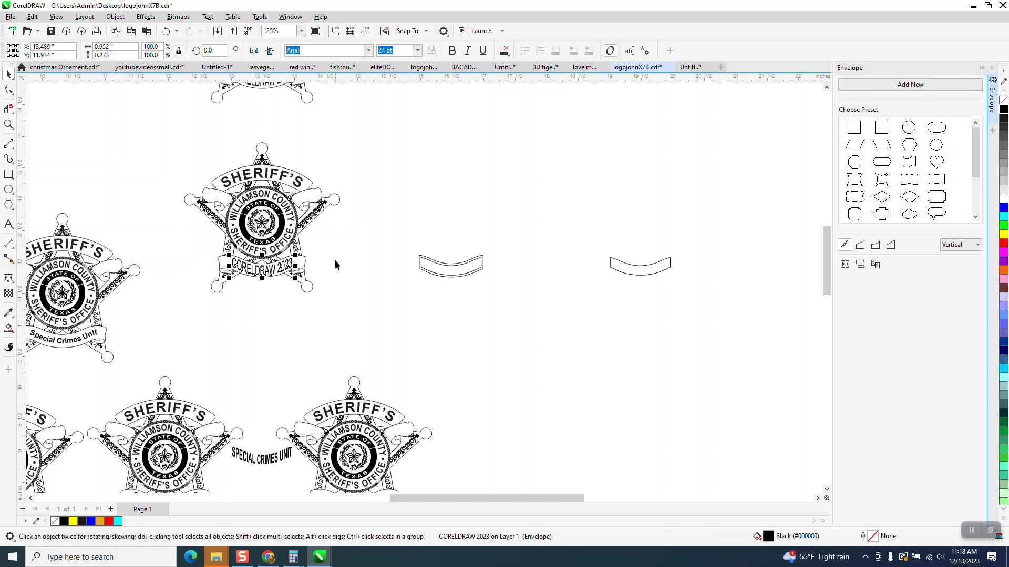
key(XF86Calculator)
click(958, 134)
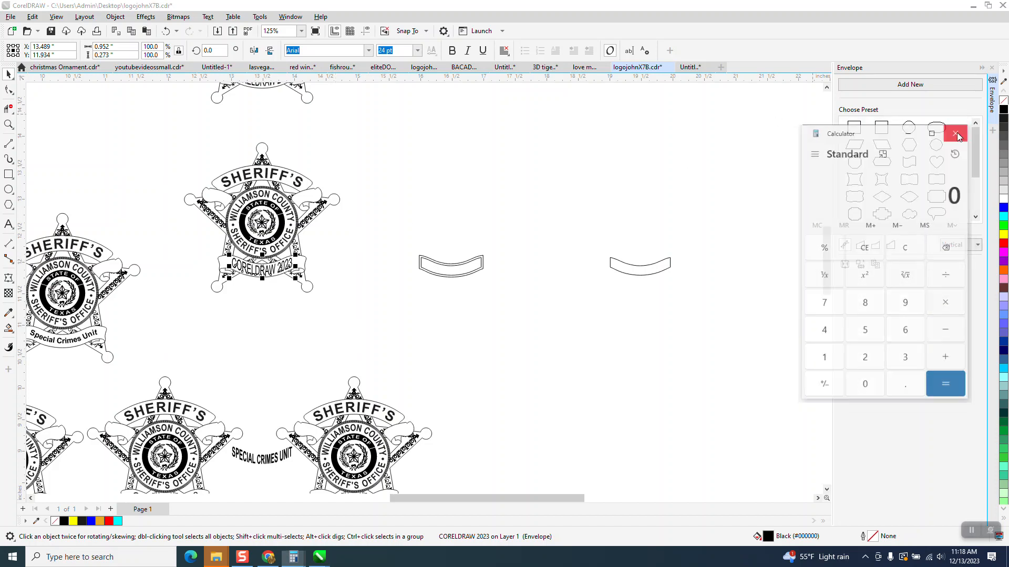
key(Delete)
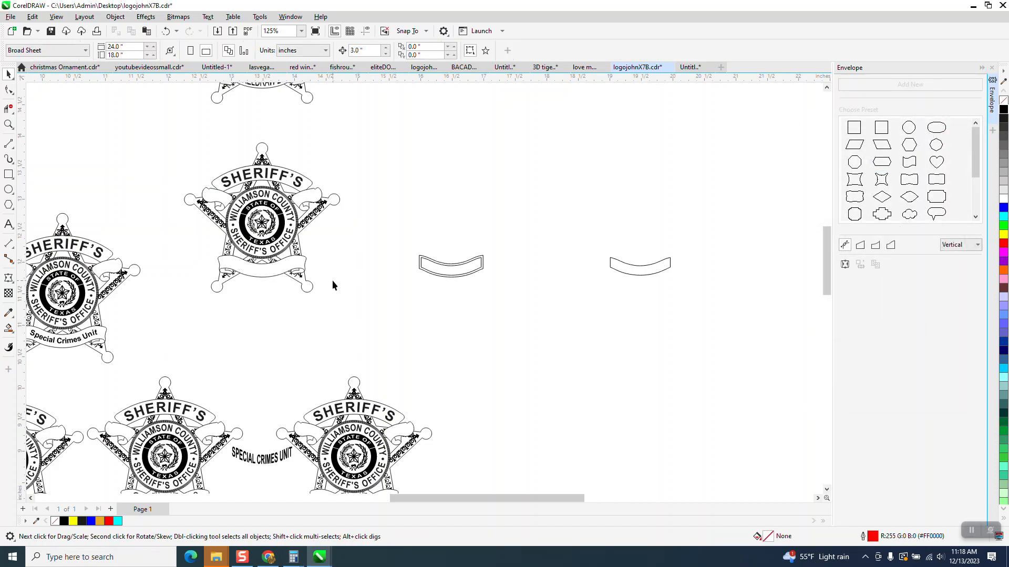